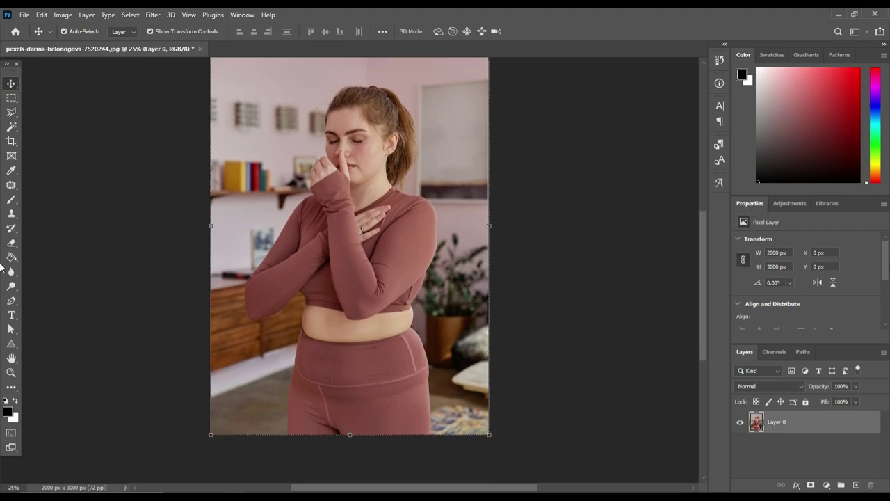
- Remove the photo's background and place a new empty Layer 1 beneath the woman
scroll(883, 256, "down", 3)
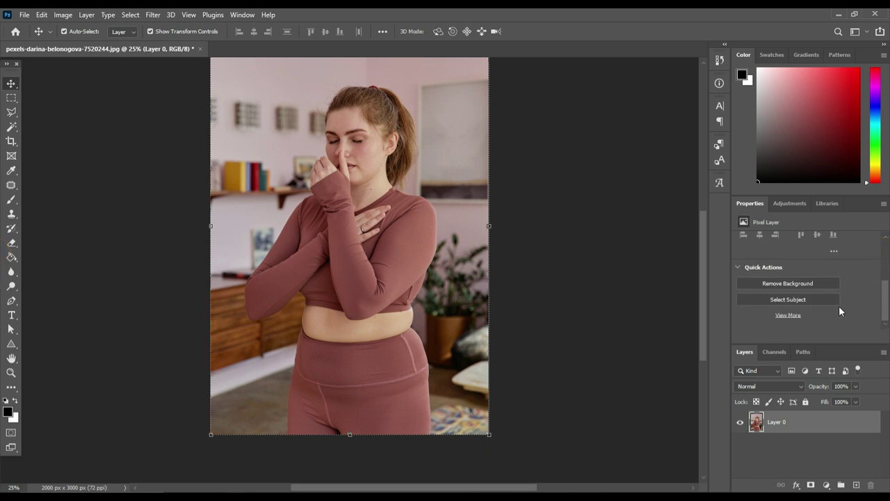
left_click(790, 285)
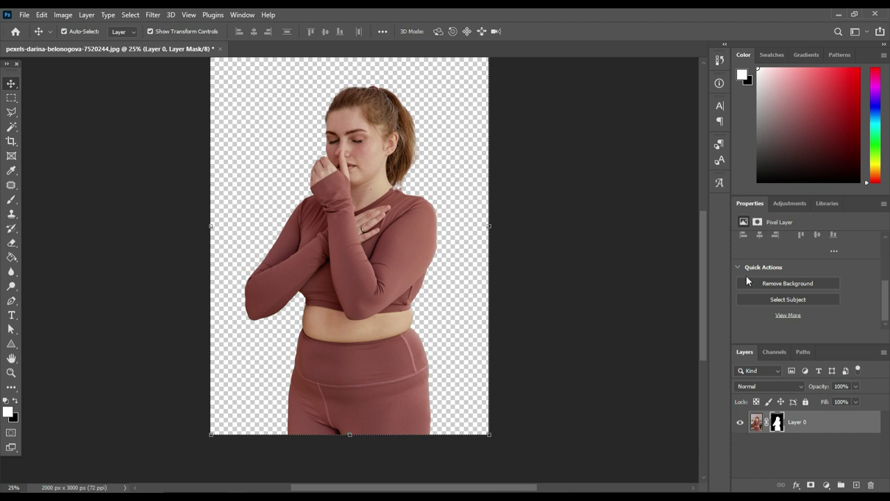
left_click(857, 485)
left_click_drag(817, 420, 816, 459)
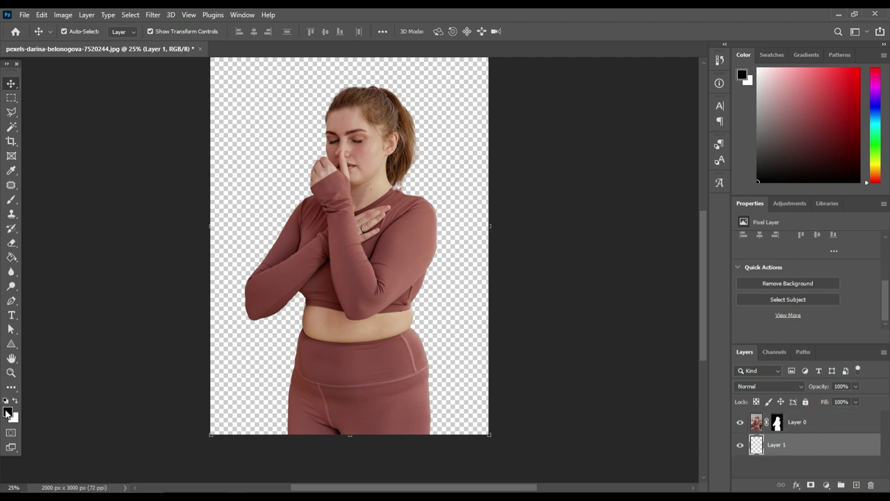
- Fill Layer 1 solid black with the Paint Bucket and add an empty Layer 2
left_click(10, 299)
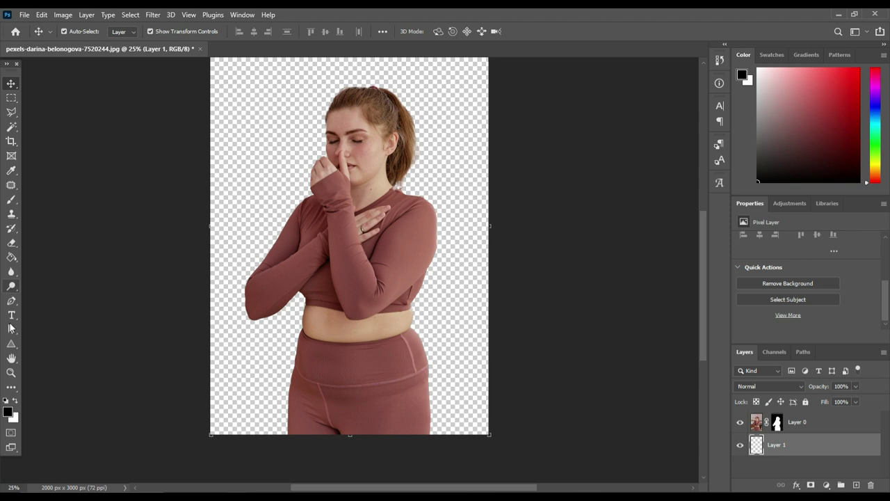
left_click(10, 259)
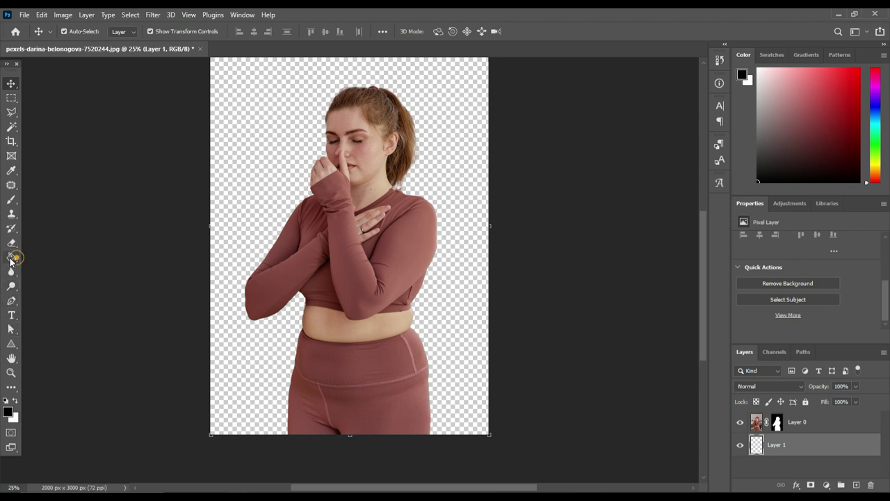
left_click(287, 135)
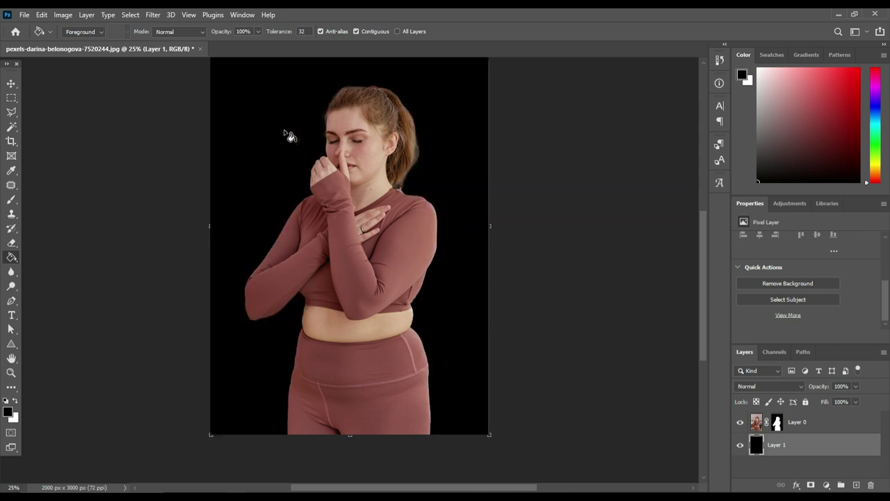
left_click(11, 83)
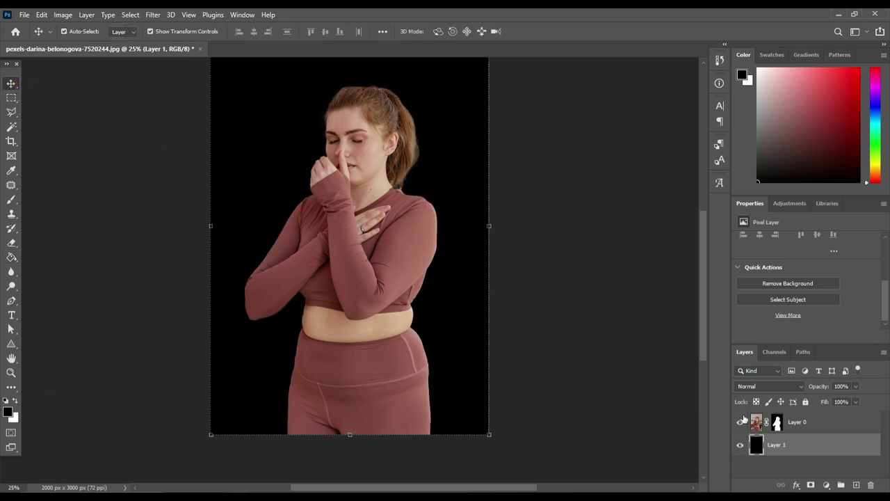
left_click(857, 484)
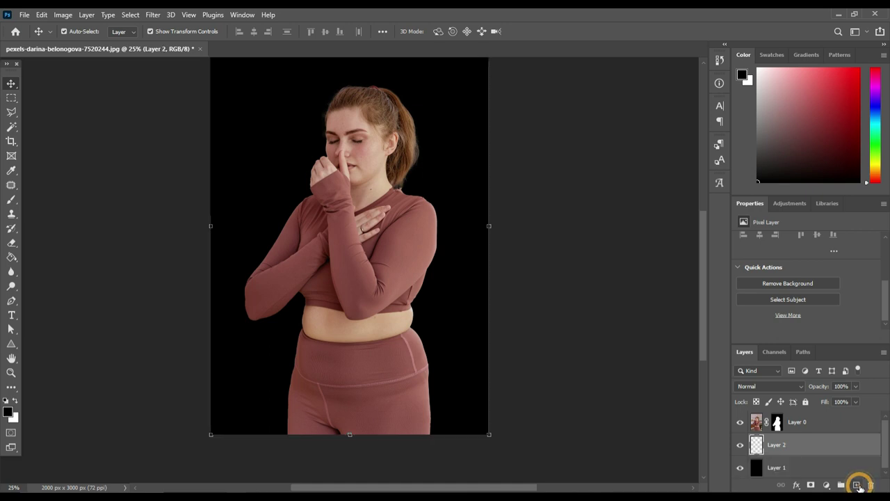
- Move Layer 2 above the woman and draw a 1282 × 1442 px triangle over her face and chest
left_click_drag(811, 445, 811, 414)
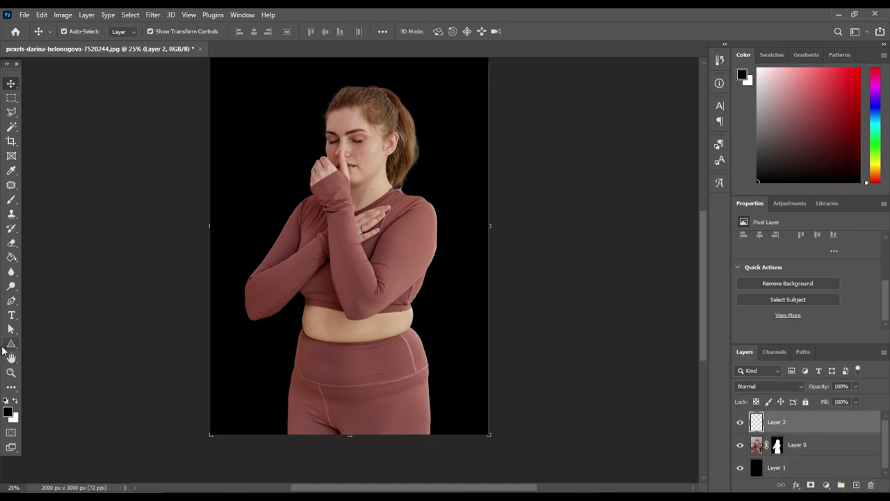
left_click(11, 345)
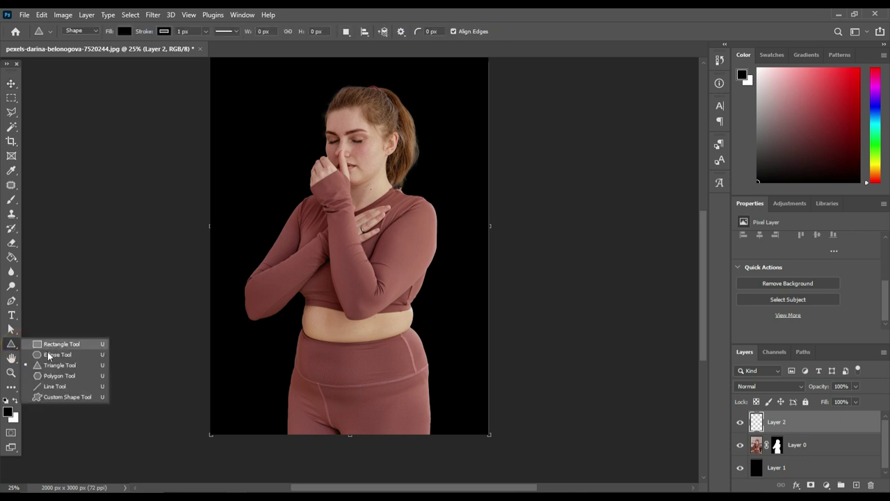
left_click(59, 366)
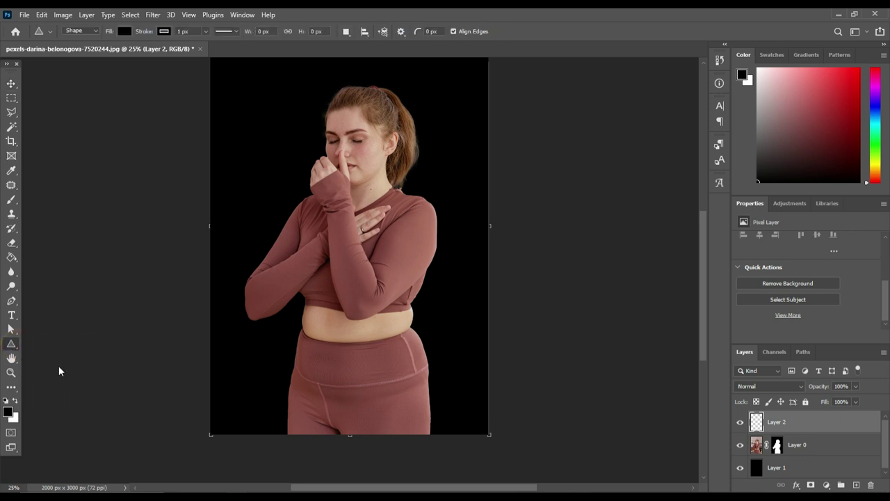
left_click_drag(282, 109, 423, 280)
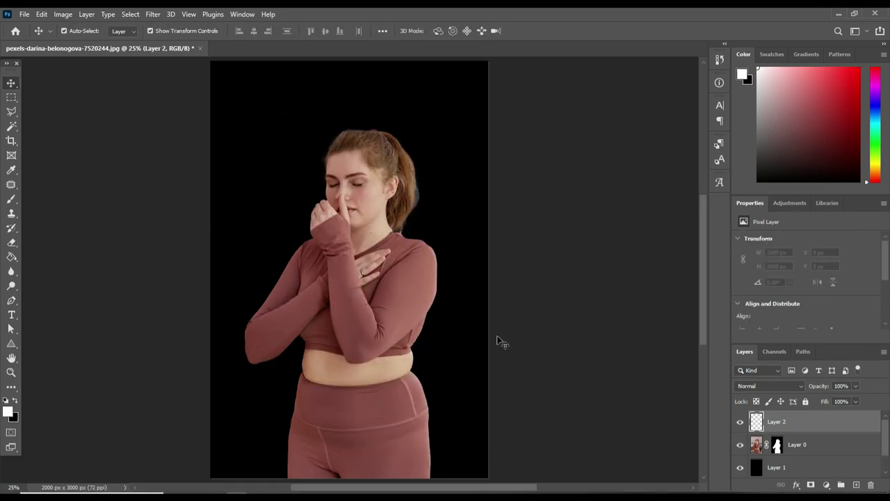
left_click(12, 344)
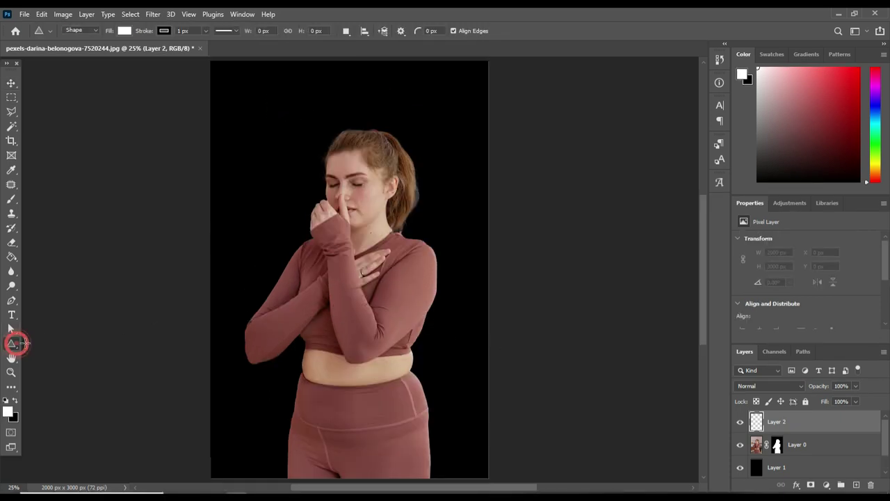
mouse_move(285, 119)
left_mouse_down()
mouse_move(423, 332)
mouse_move(451, 338)
mouse_move(452, 320)
mouse_move(463, 320)
left_mouse_up()
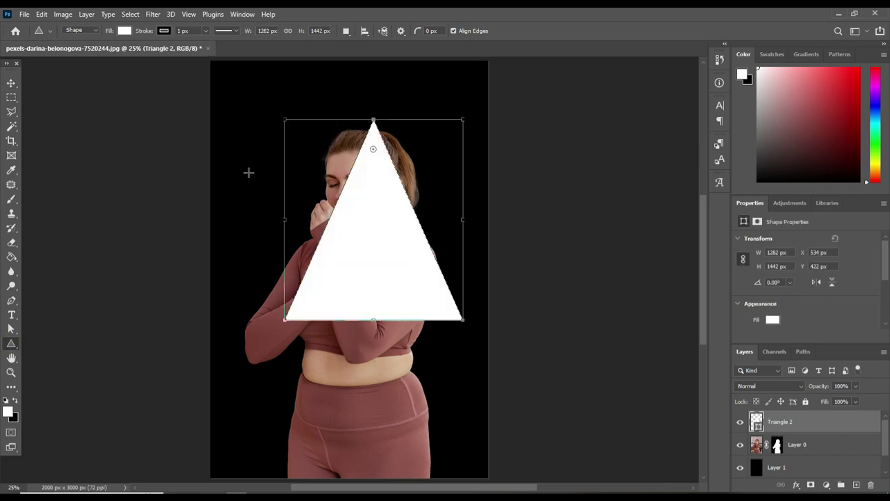
left_click(124, 31)
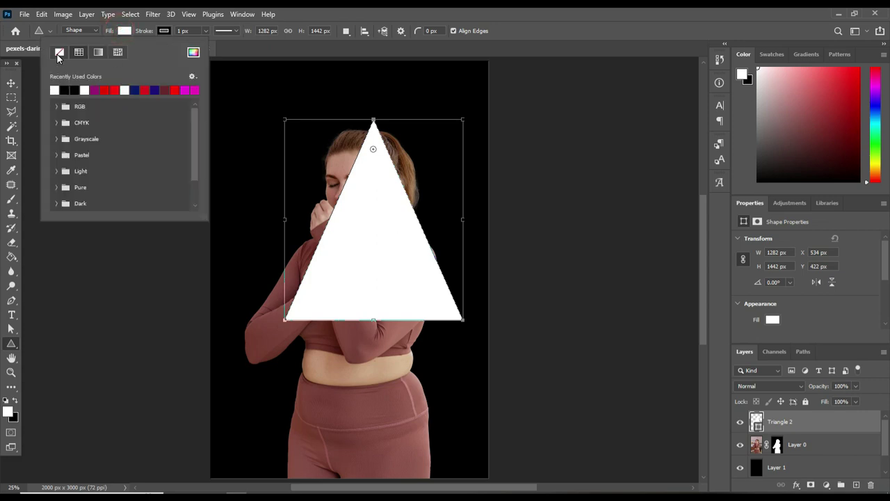
- Set Triangle 2 to No Color fill with a white stroke of about 30.71 px
left_click(59, 53)
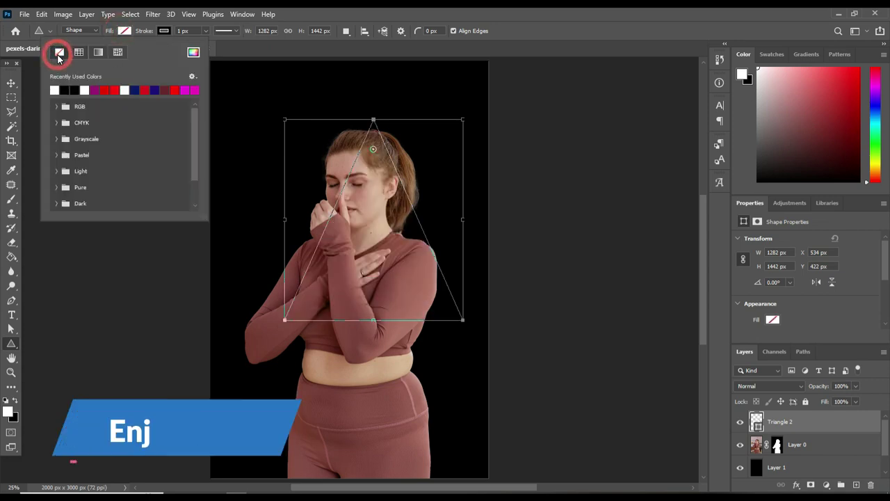
left_click(164, 30)
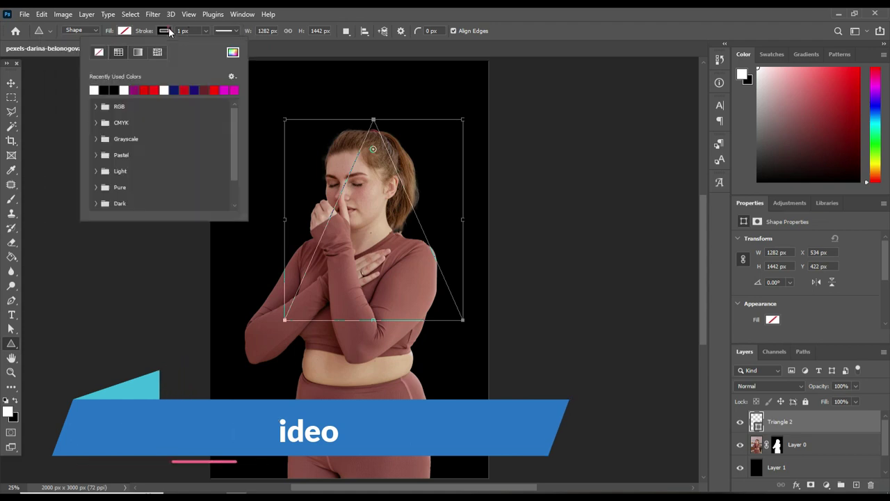
left_click(94, 90)
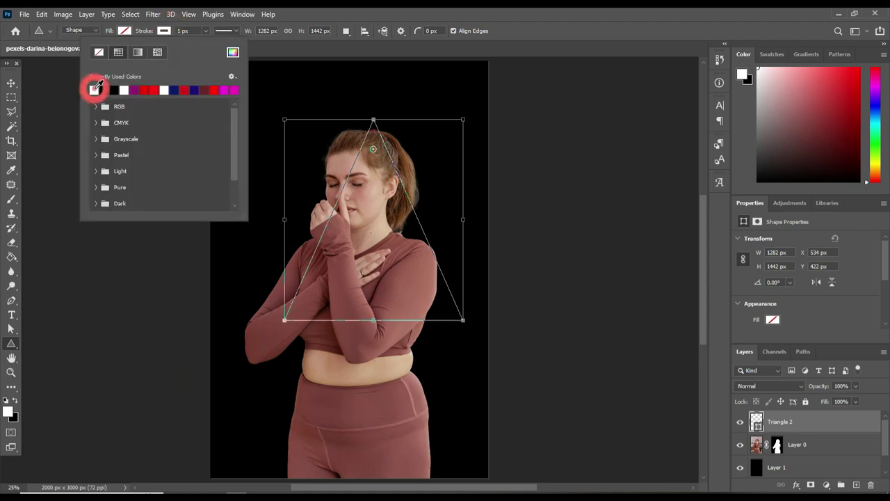
left_click(183, 32)
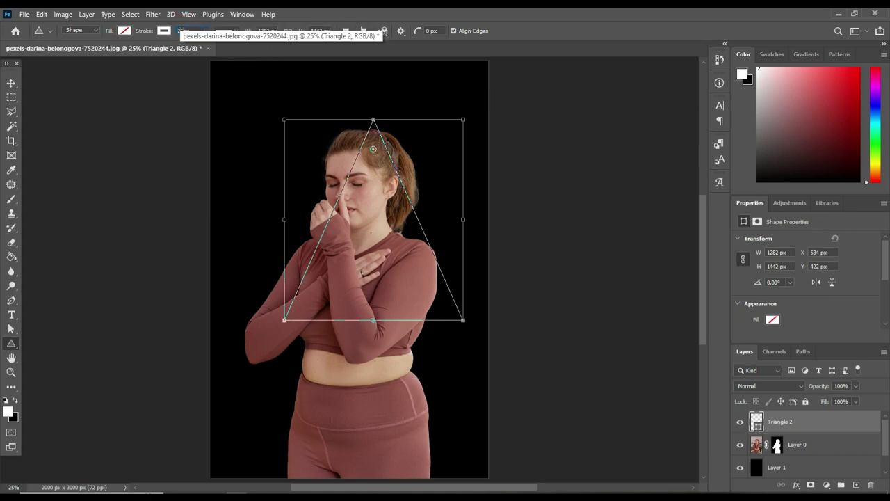
type("25")
left_click(206, 31)
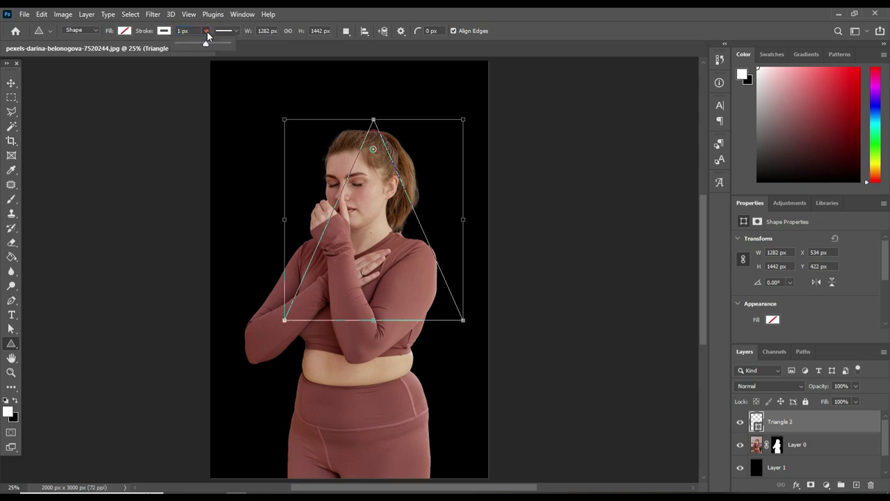
left_click_drag(208, 46, 211, 46)
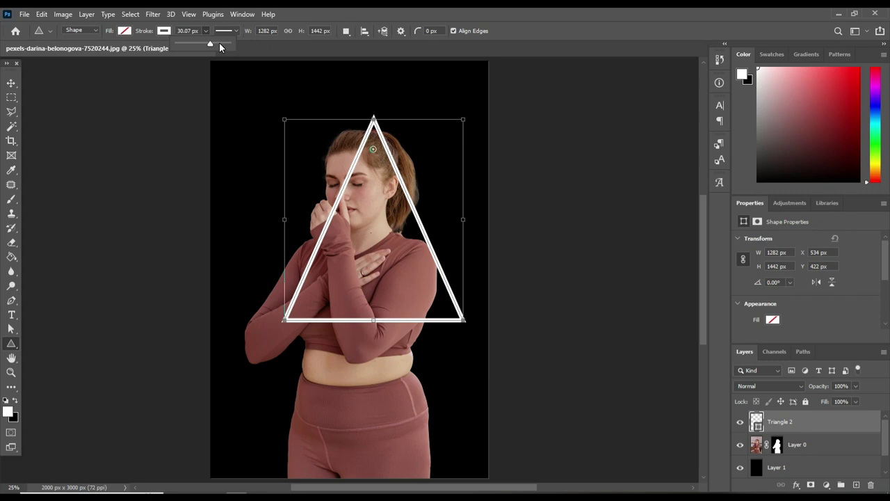
left_click(219, 44)
left_click(210, 44)
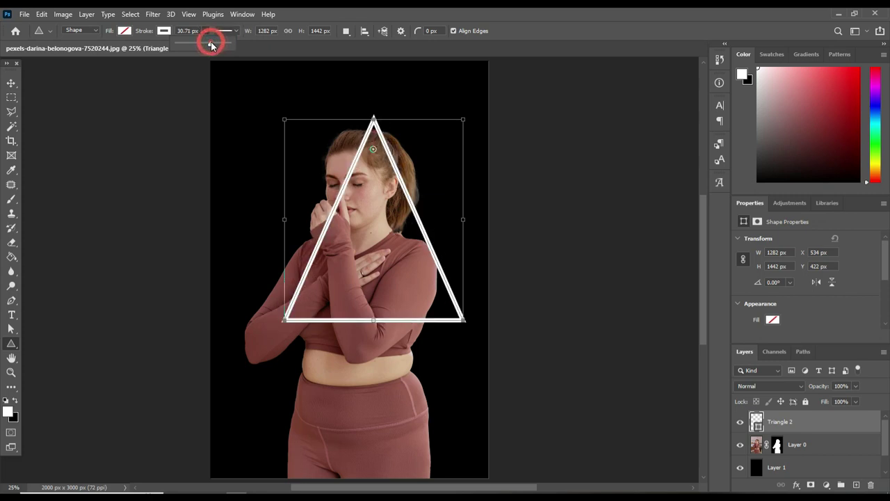
left_click(12, 85)
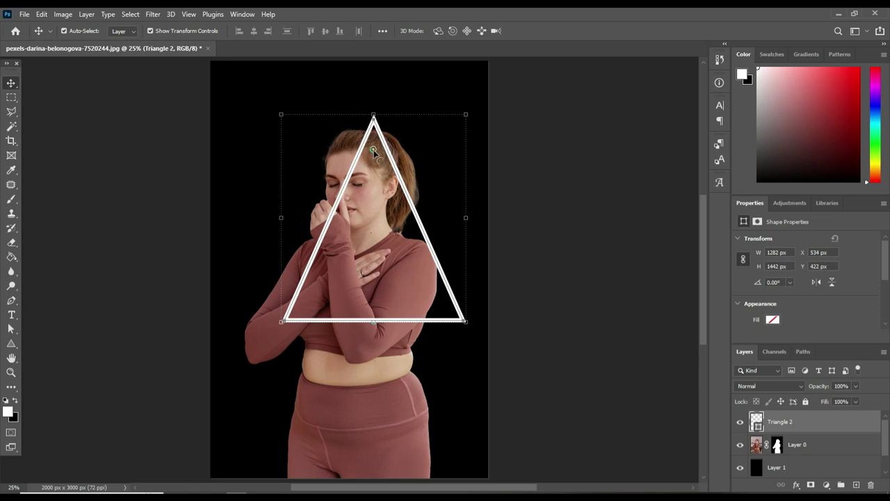
- Round the triangle's corners, scale it to 120.8%, and rotate it 16.26°
left_click_drag(373, 149, 374, 160)
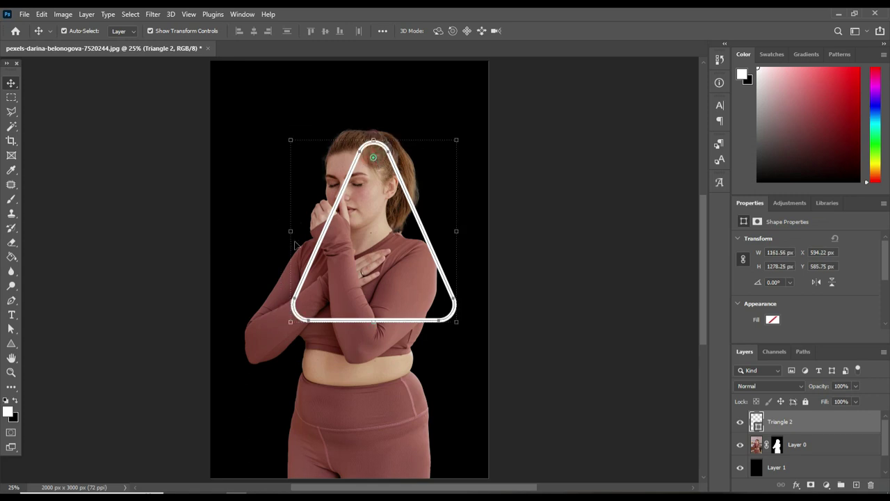
left_click(293, 235)
left_click_drag(292, 235, 258, 248)
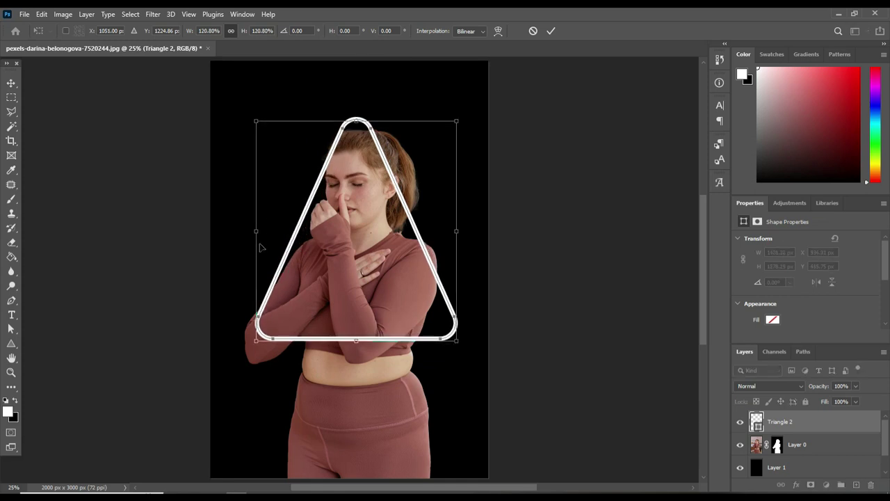
left_click_drag(381, 89, 421, 101)
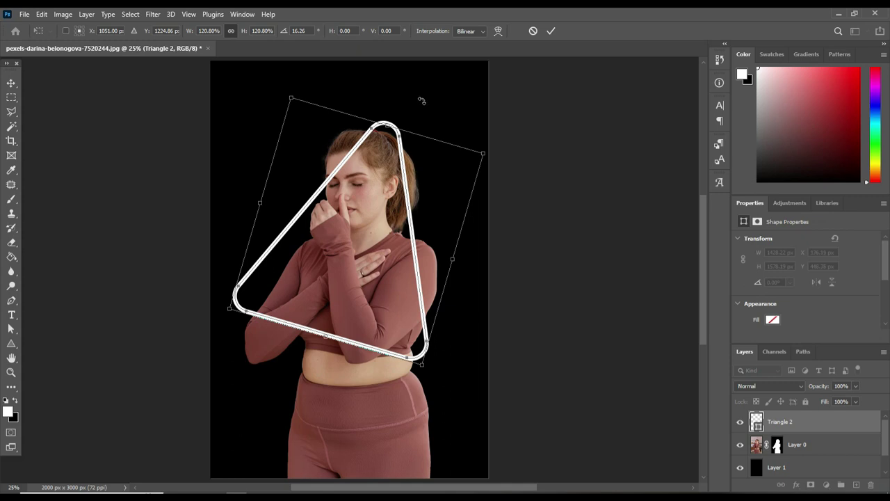
left_click(554, 30)
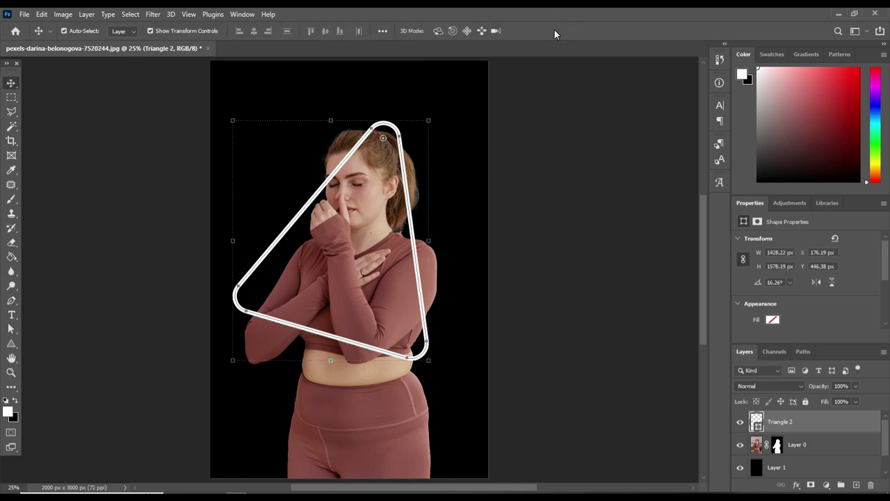
double_click(799, 427)
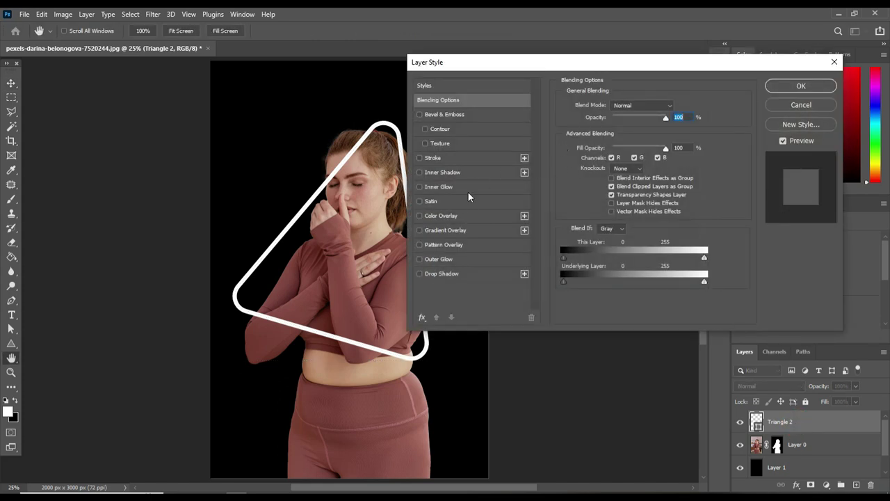
- Add a #ffffff Color Overlay to Triangle 2 and enable Inner Glow
left_click(459, 215)
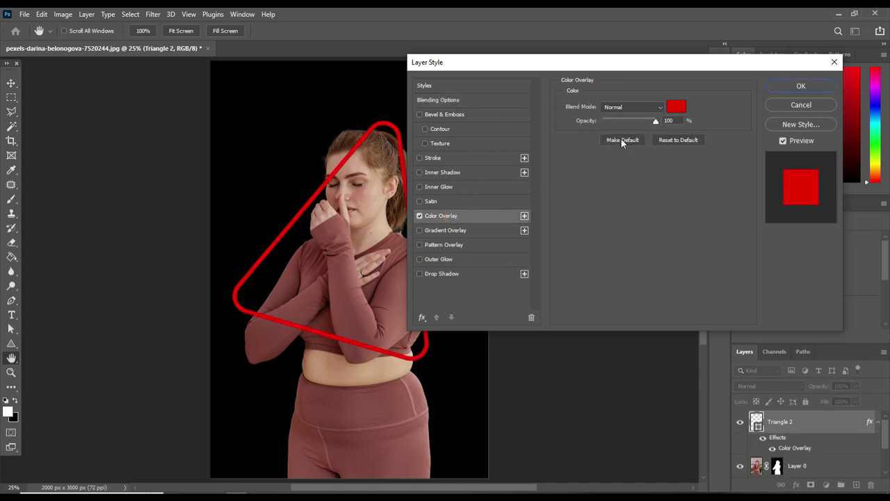
left_click(675, 107)
type("ffffff")
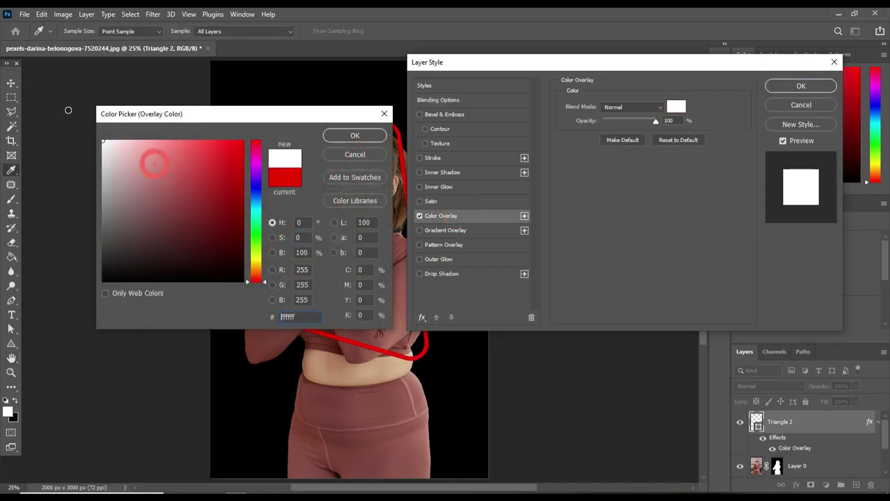
left_click(338, 138)
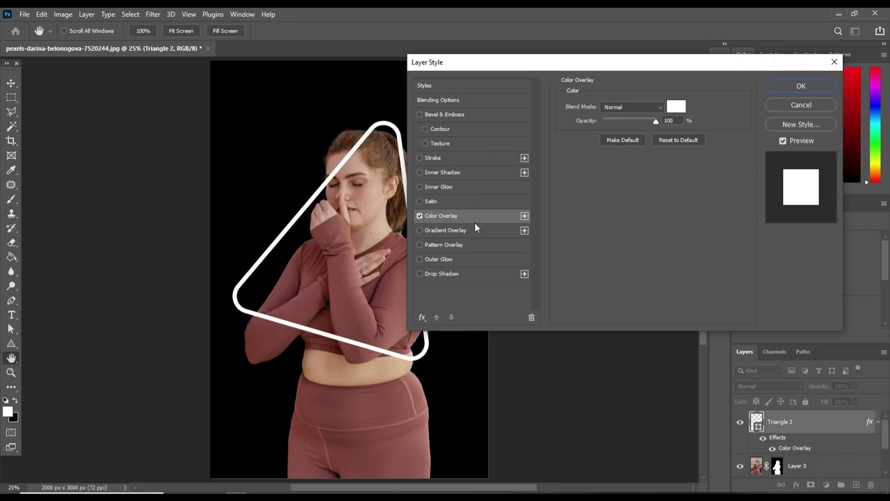
left_click(452, 187)
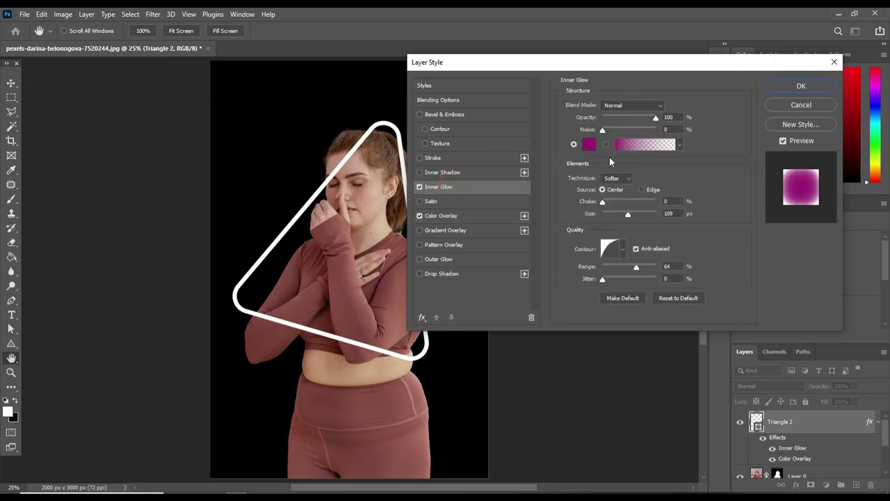
- Change the inner glow colour to vivid magenta e710ad
left_click(590, 146)
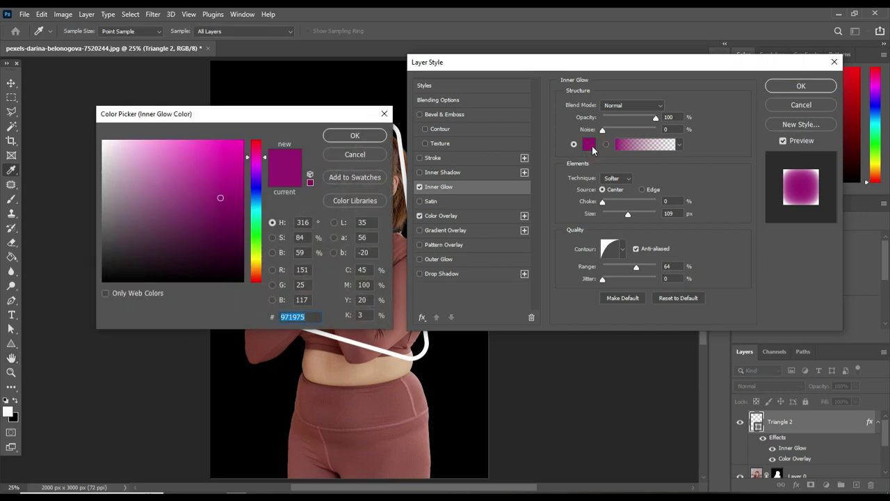
left_click(224, 146)
left_click_drag(224, 146, 233, 153)
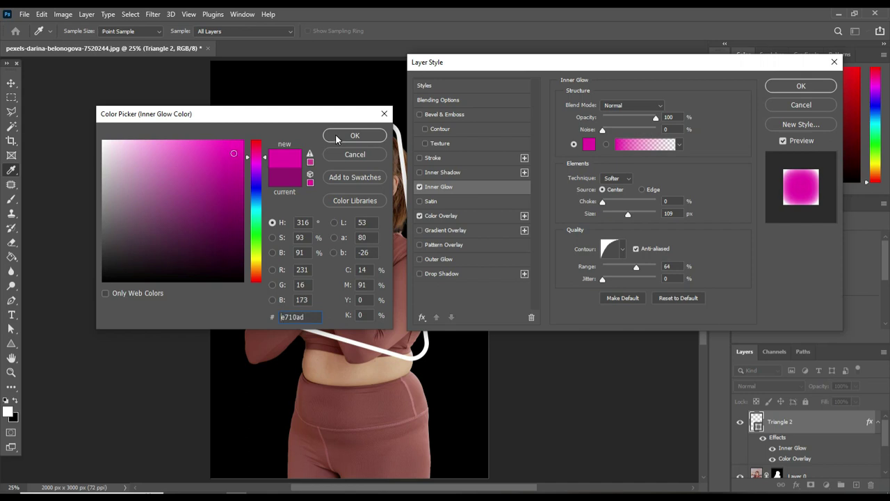
left_click(341, 135)
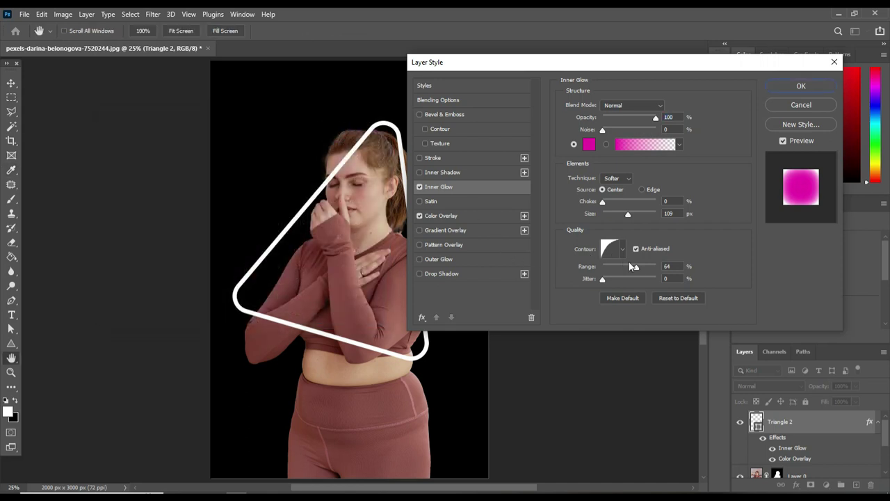
- Set the inner glow Range to 59% and Size to 136 px
left_click_drag(638, 266, 641, 267)
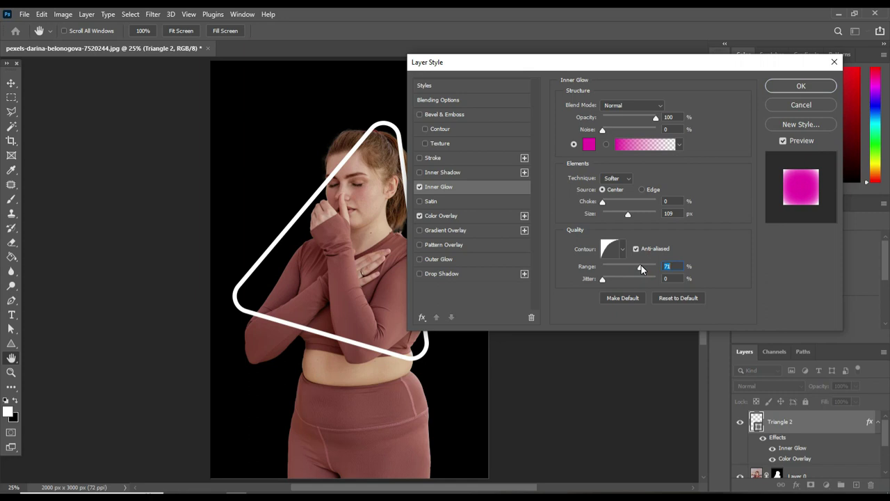
left_click(653, 267)
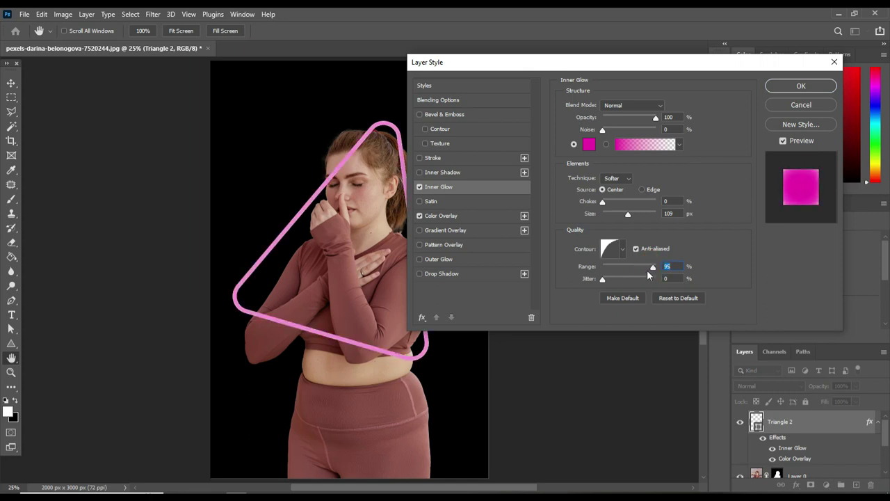
left_click_drag(649, 268, 632, 270)
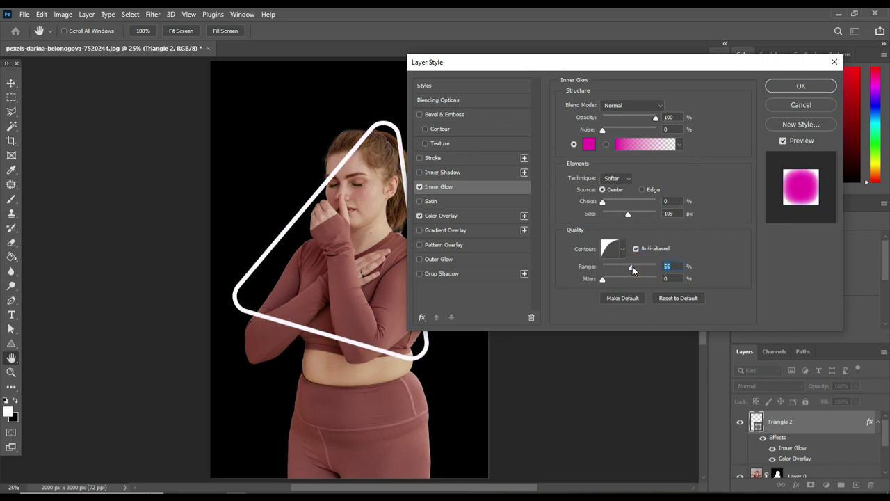
left_click(633, 267)
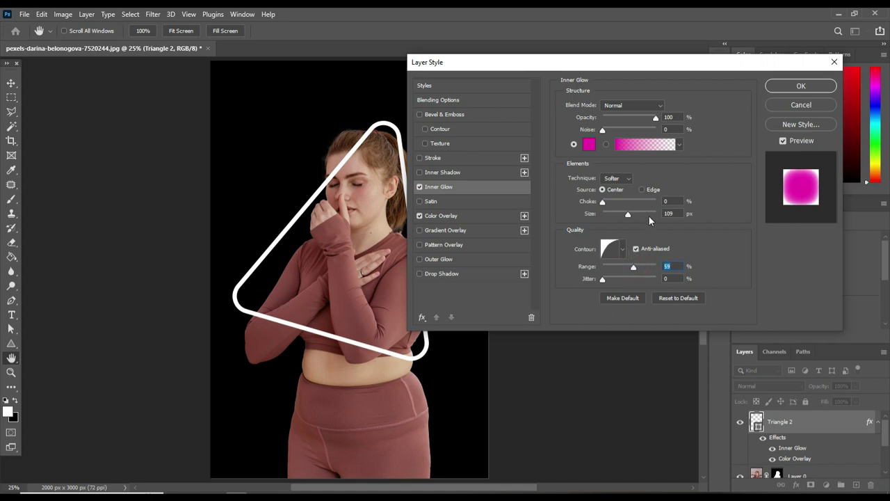
left_click_drag(635, 215, 644, 216)
left_click_drag(639, 213, 634, 213)
- Give the inner glow 8% noise with source Center, and enable Inner Shadow
left_click_drag(603, 130, 608, 128)
left_click(642, 189)
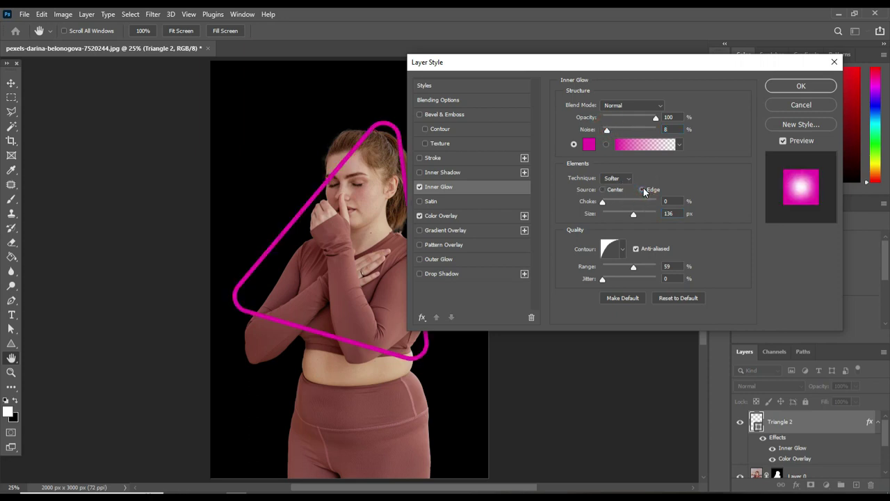
left_click(602, 189)
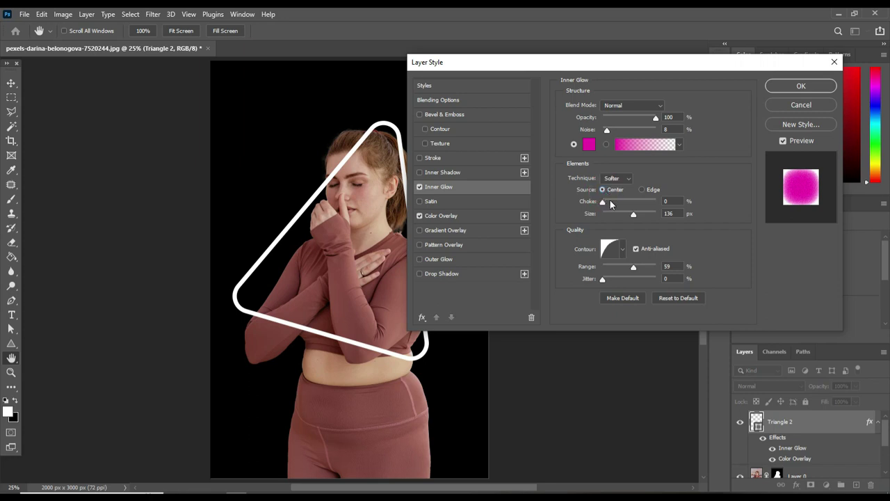
left_click_drag(610, 203, 602, 204)
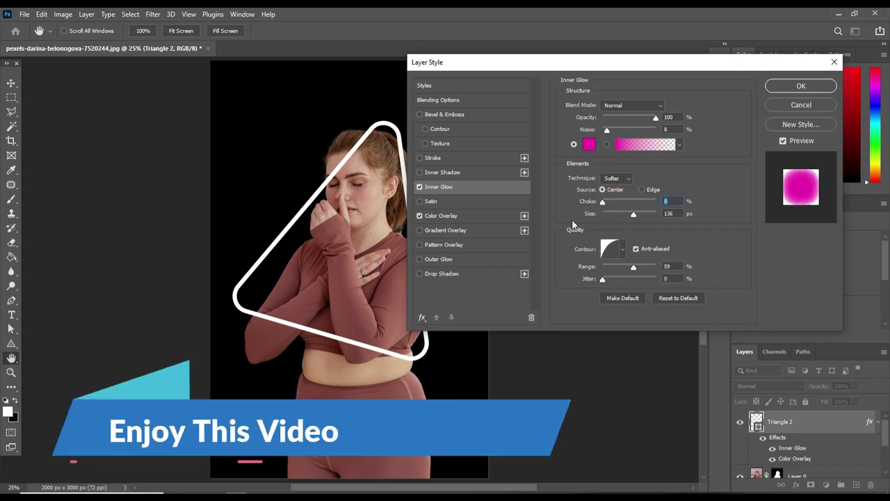
left_click(457, 172)
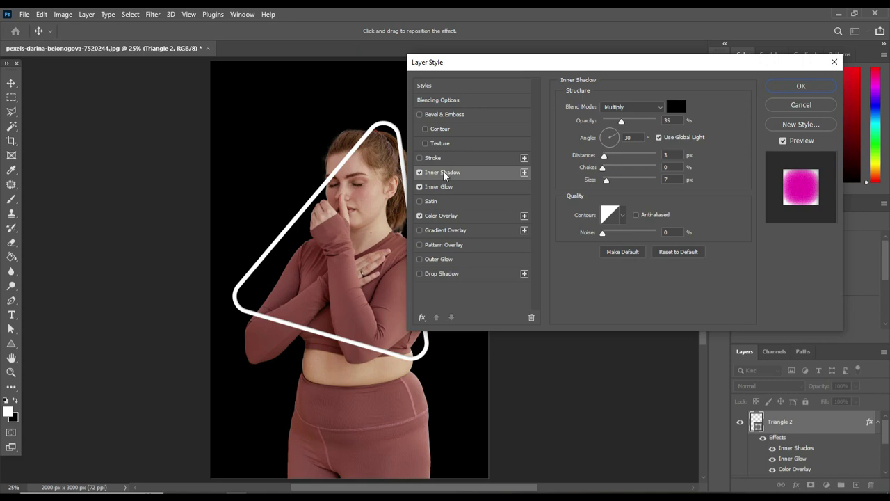
- Turn off Inner Shadow and enable Outer Glow in magenta de08ae
left_click(420, 173)
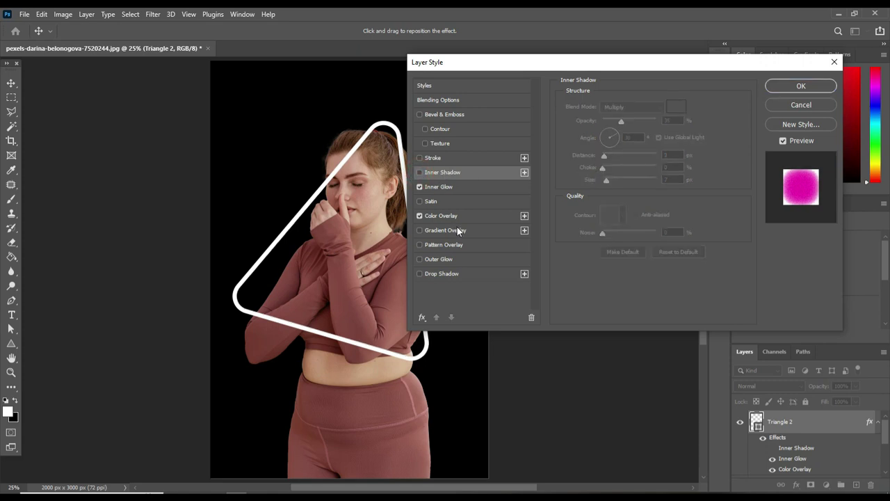
left_click(444, 260)
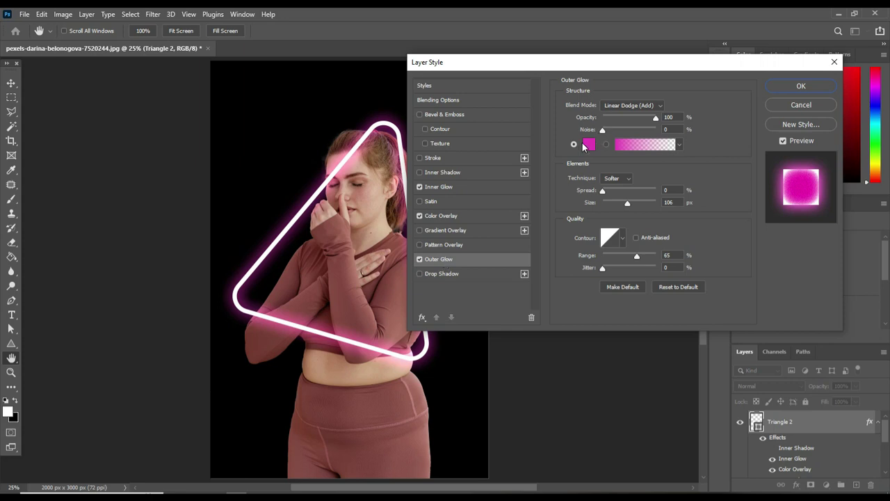
left_click(589, 144)
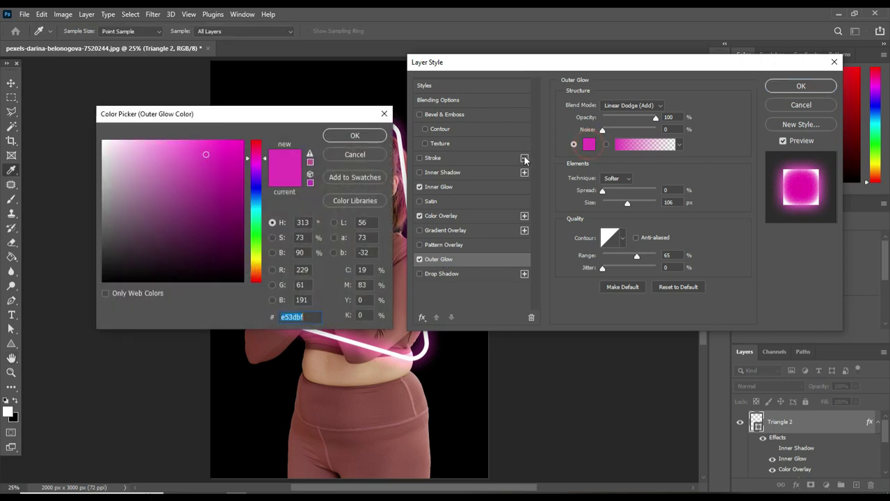
left_click(234, 146)
left_click_drag(234, 146, 243, 141)
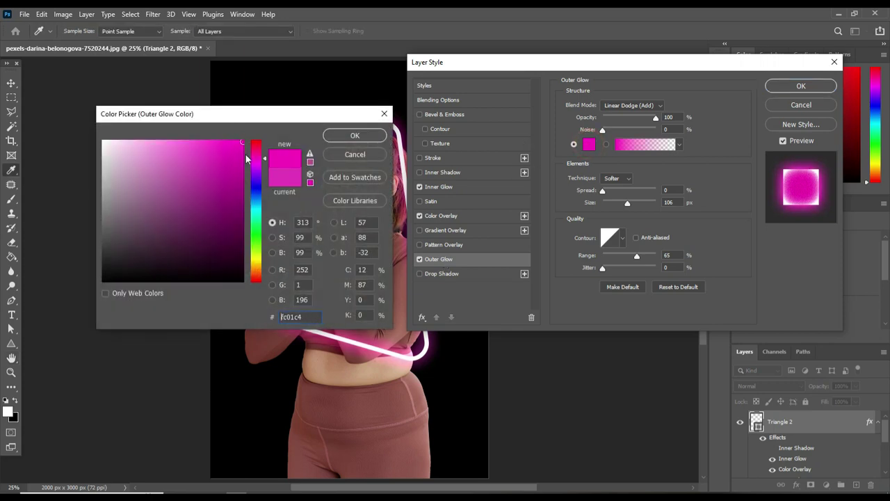
left_click(239, 159)
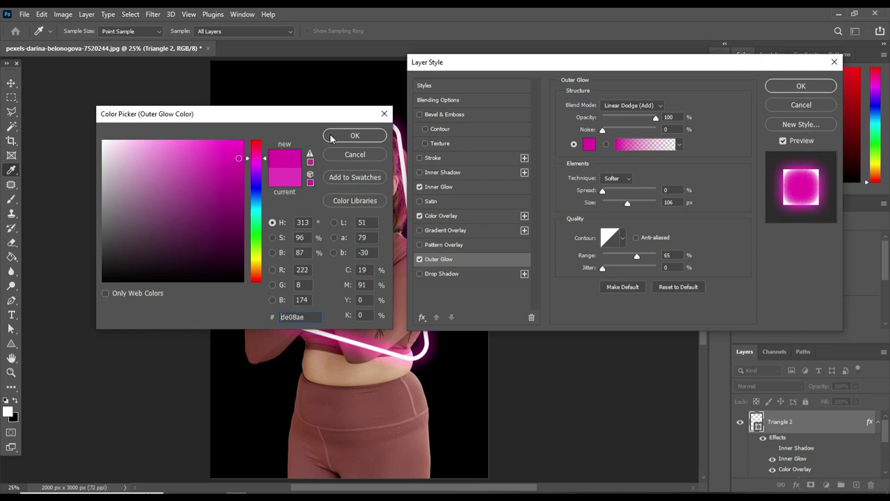
left_click(329, 135)
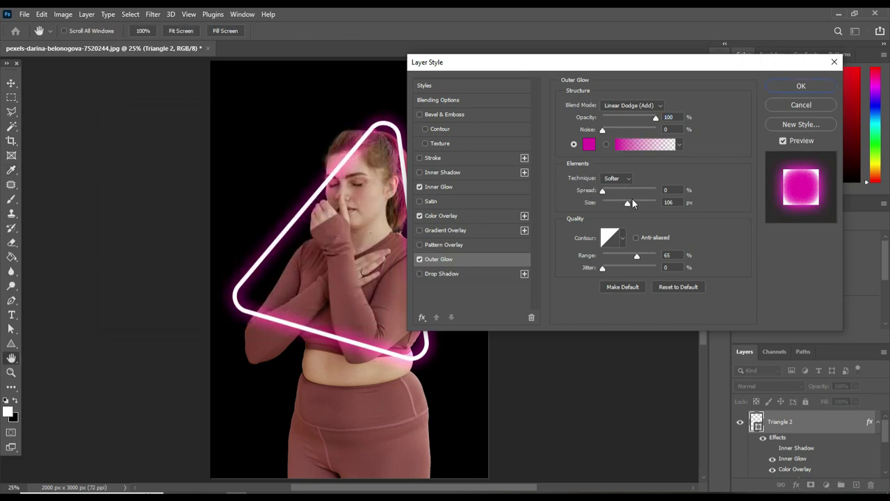
- Enlarge the outer glow and apply a different contour preset to it
left_click_drag(631, 203, 640, 203)
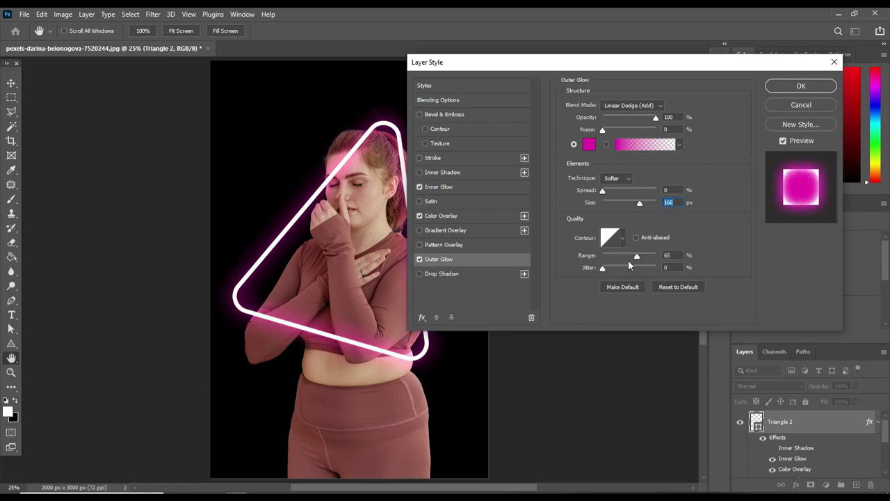
left_click(646, 256)
left_click(618, 244)
left_click(522, 117)
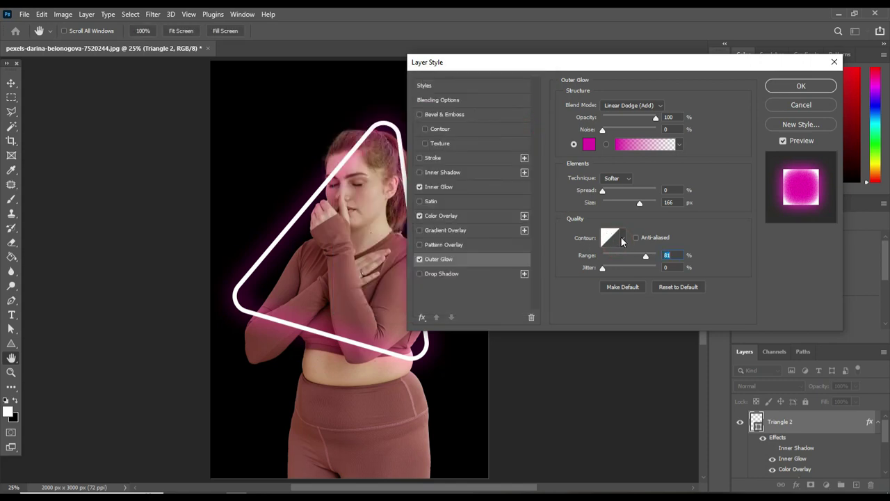
left_click(622, 238)
left_click(555, 281)
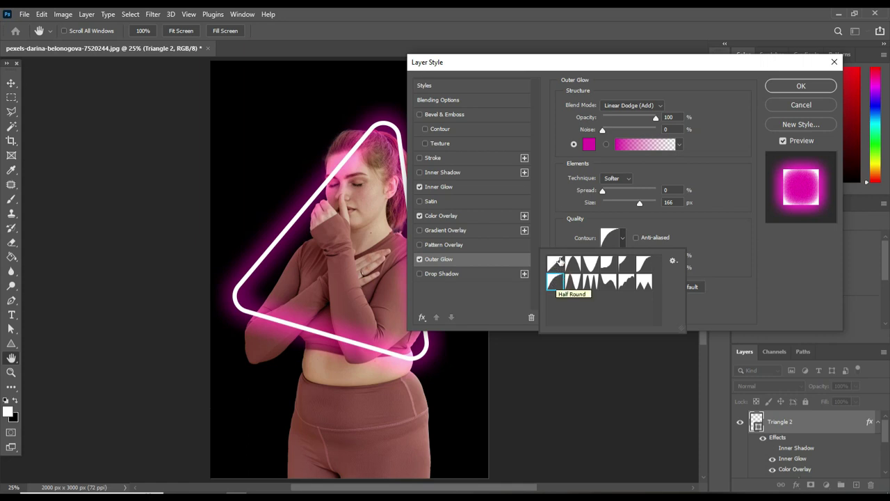
left_click(695, 237)
- Set the outer glow Range to 55% and Size to 180 px, then enable Drop Shadow
left_click_drag(649, 256, 632, 259)
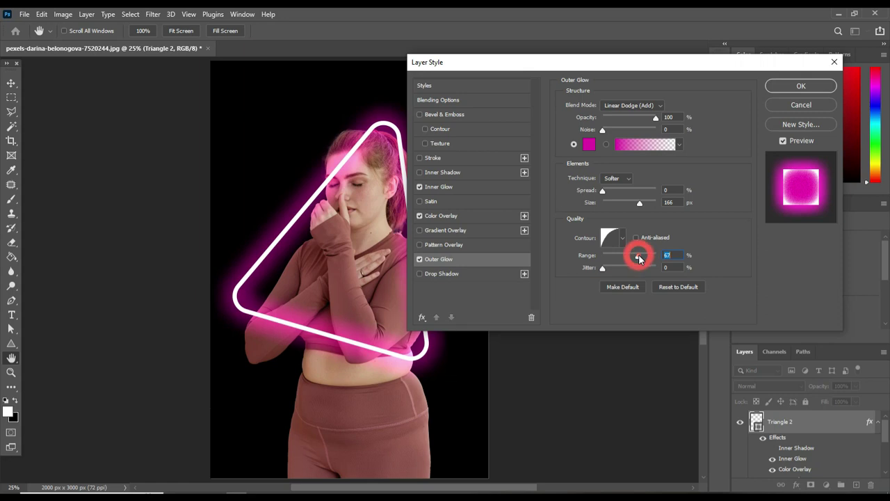
left_click_drag(633, 258, 632, 259)
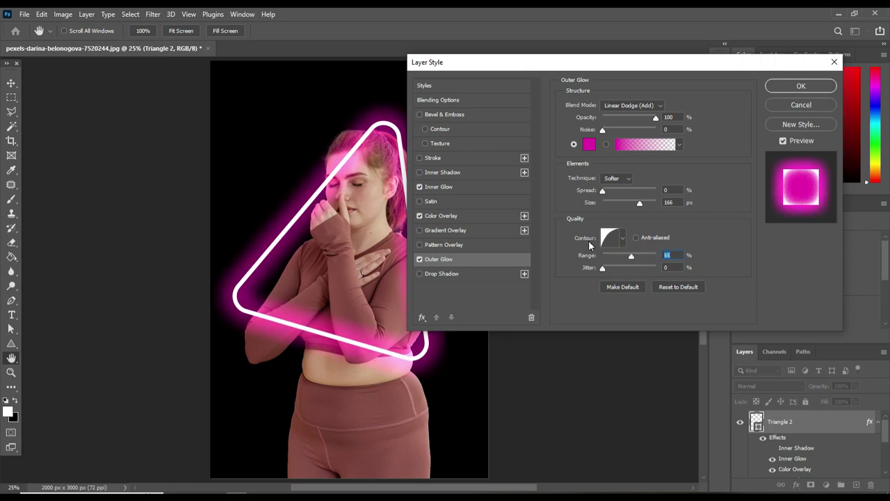
left_click(643, 203)
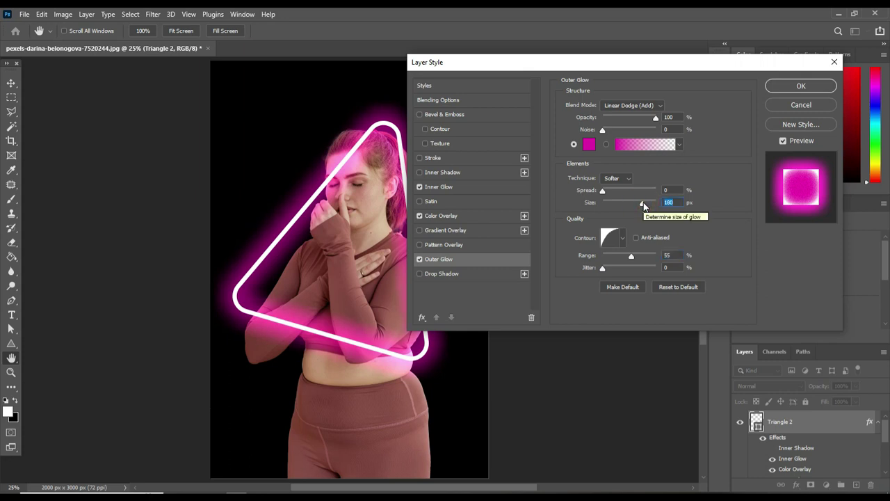
left_click(450, 275)
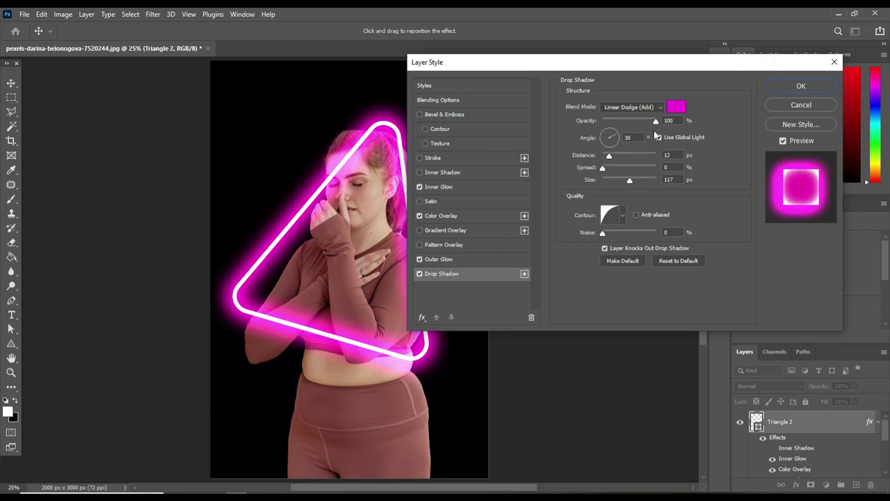
- Give the Linear Dodge (Add) drop shadow 15 px distance and 79 px size, and apply
left_click(659, 108)
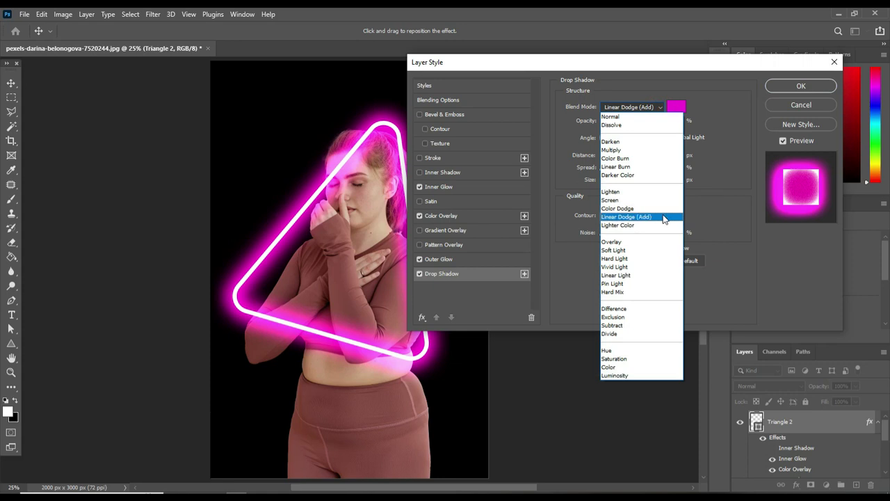
left_click(643, 218)
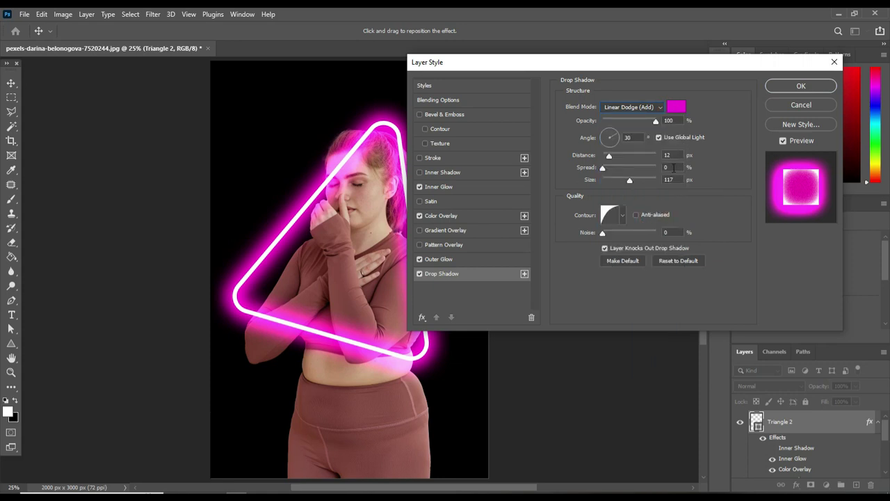
left_click(612, 159)
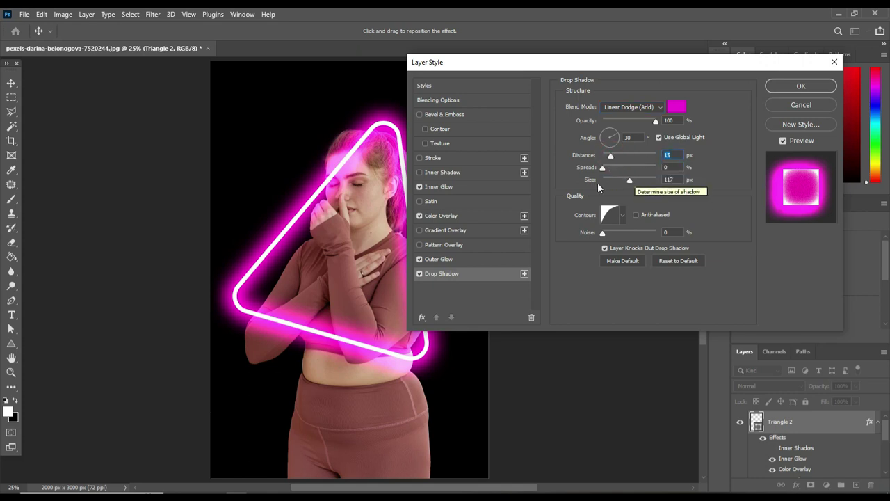
left_click(638, 180)
left_click(631, 182)
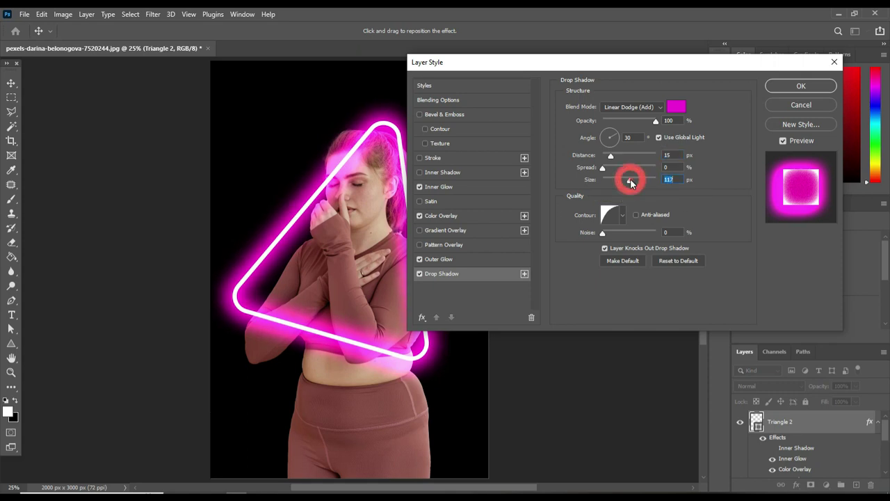
left_click_drag(624, 185, 623, 185)
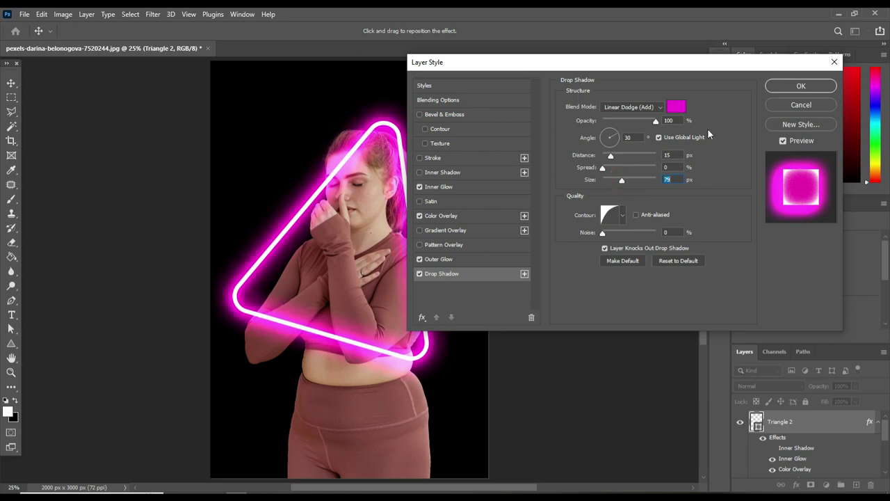
left_click(779, 87)
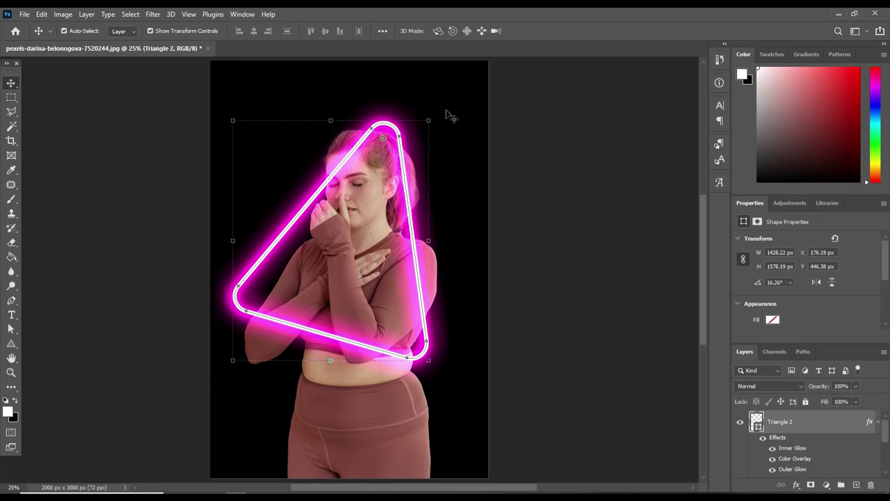
- Rotate the glowing triangle to 32.29° and shift it slightly right over the woman
left_click_drag(435, 109, 451, 130)
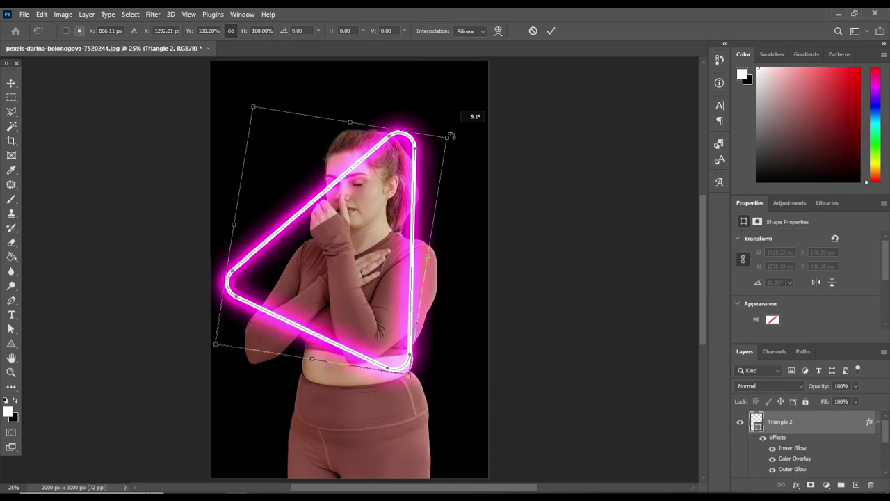
left_click_drag(452, 131, 458, 149)
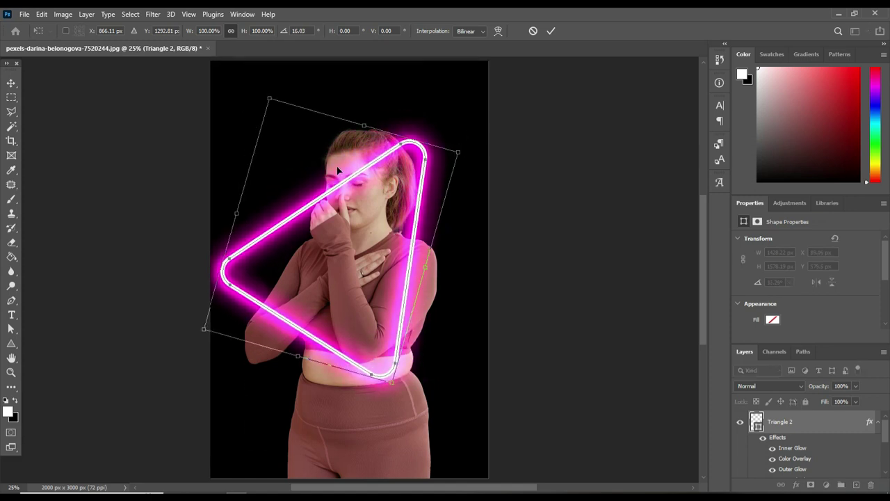
left_click_drag(376, 171, 381, 172)
type("1000.00")
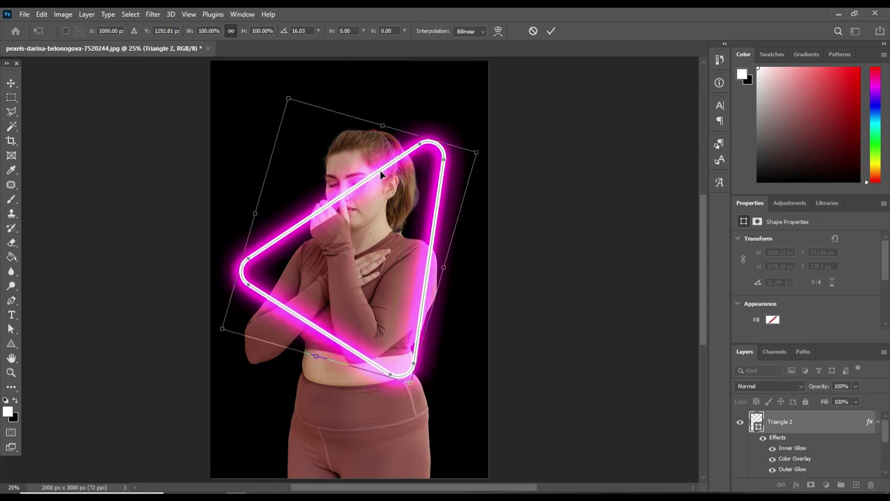
left_click(552, 31)
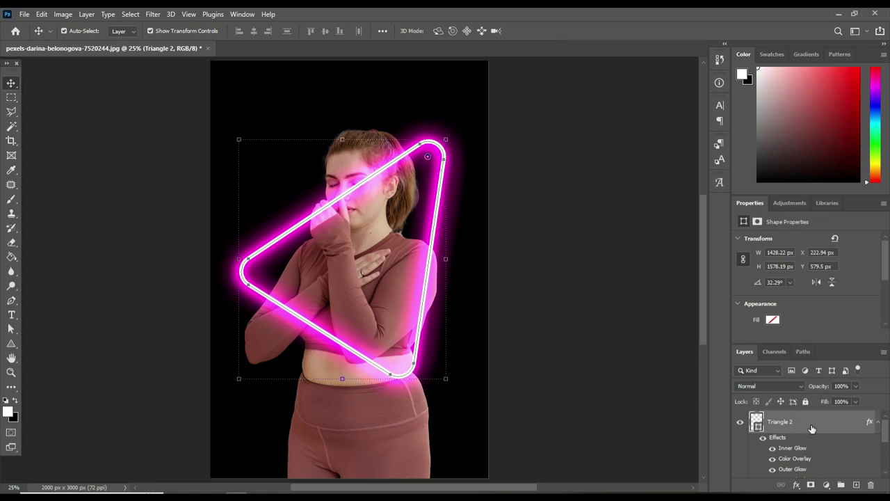
scroll(811, 428, "down", 3)
scroll(811, 428, "up", 3)
- Take the Eraser tool and rasterize the Triangle 2 shape layer
left_click(12, 246)
left_click(14, 241)
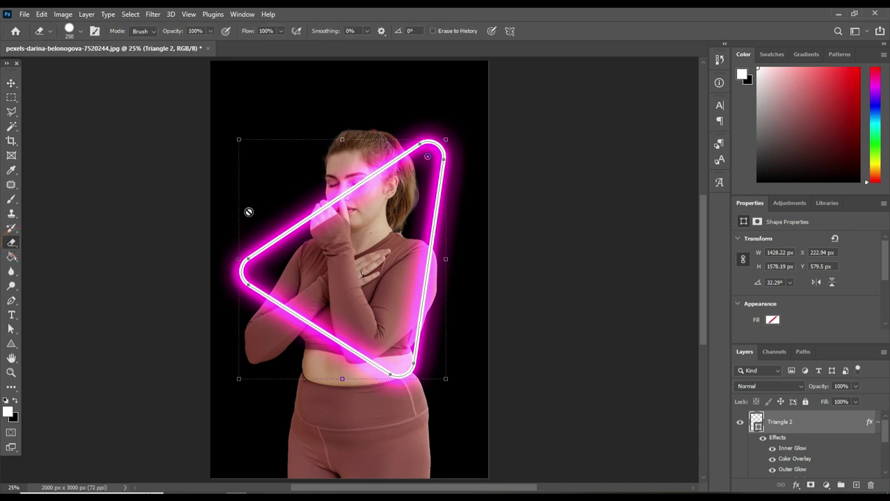
left_click(350, 196)
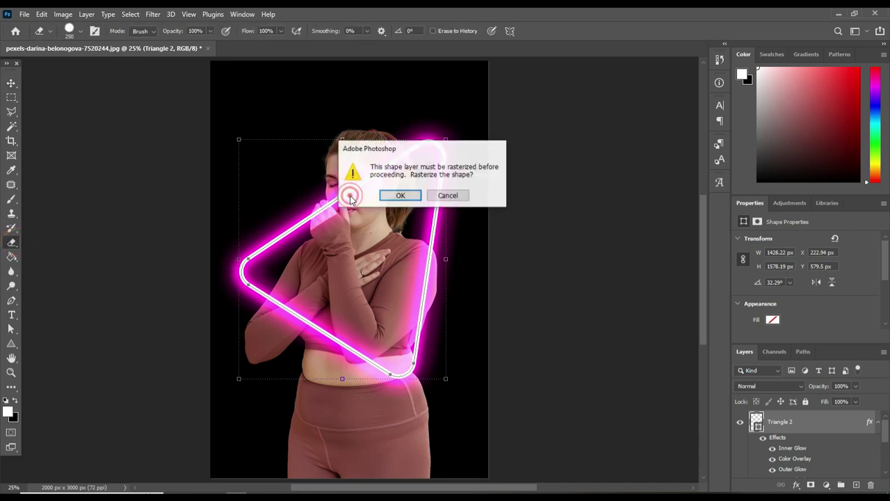
left_click(393, 196)
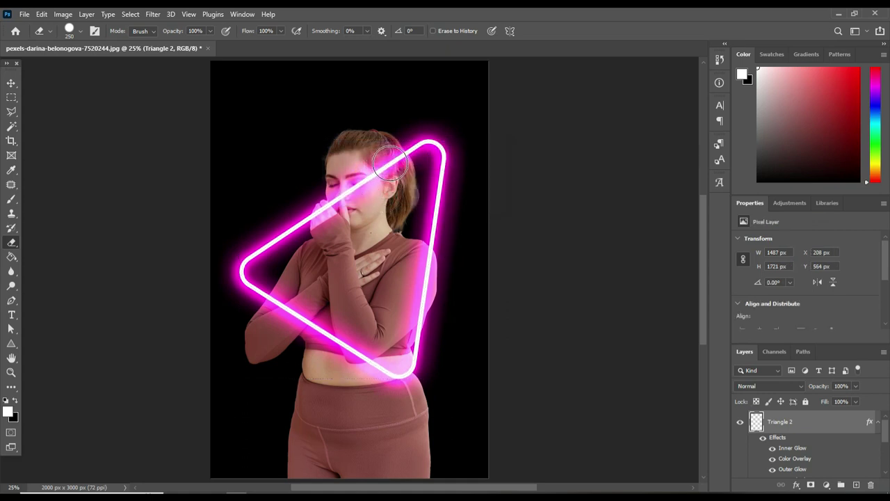
- Erase the neon line and glow crossing her head, eye, nose, mouth and fingers
left_click(391, 163)
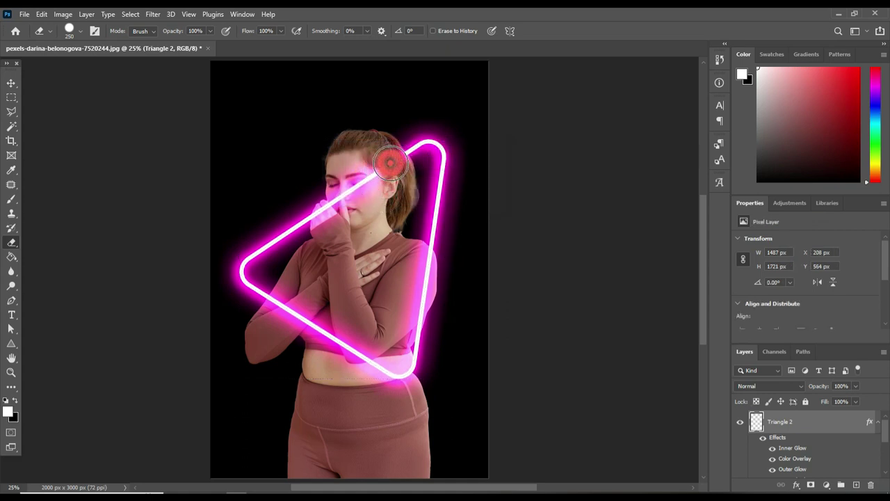
left_click(369, 174)
left_click(362, 181)
left_click(345, 199)
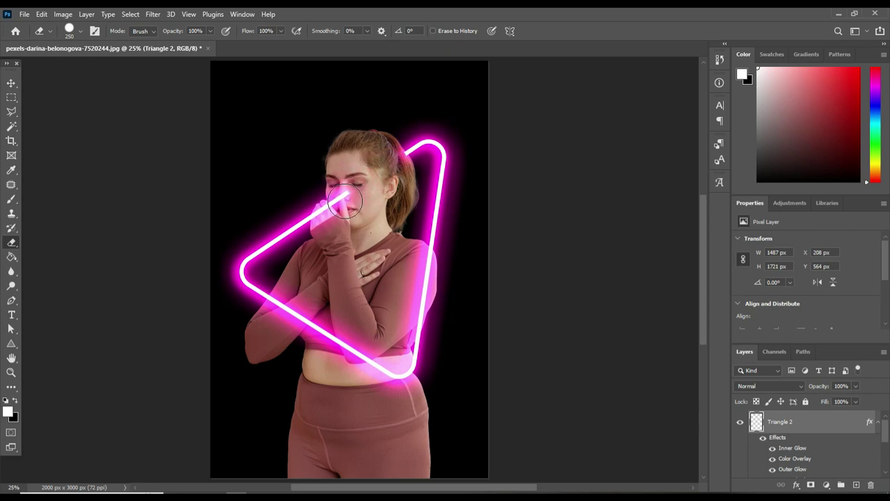
left_click(343, 202)
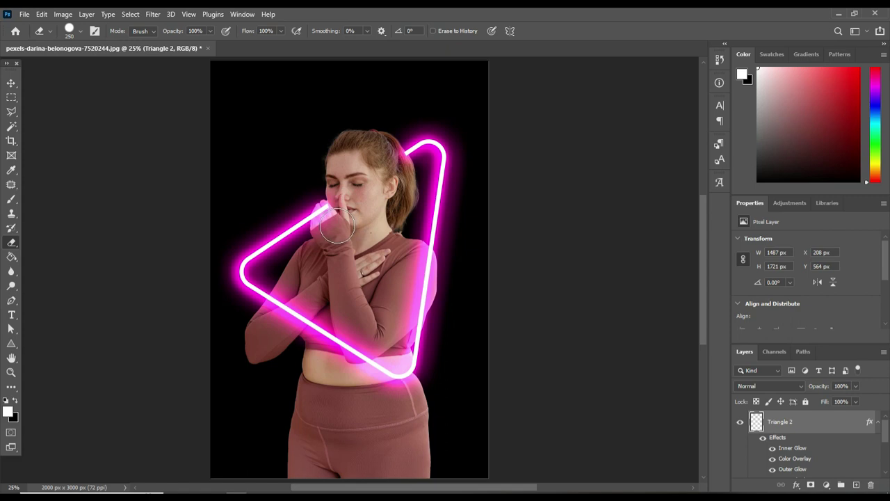
left_click(321, 212)
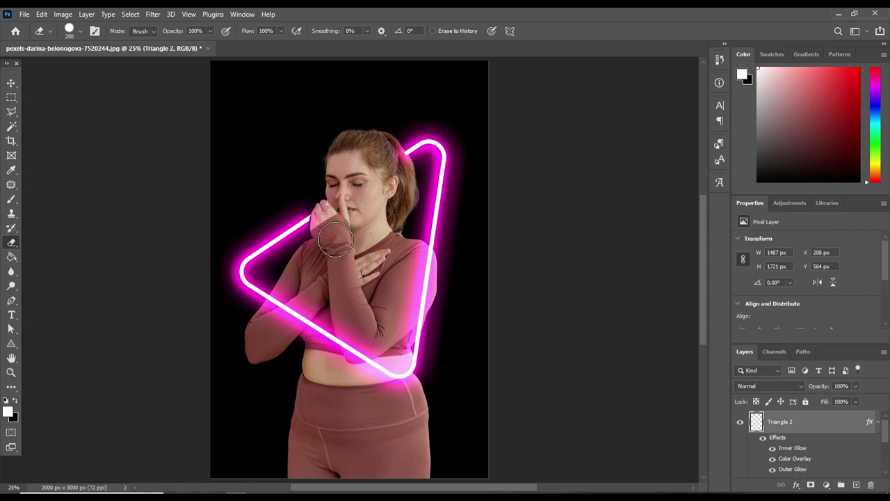
left_click(339, 209)
left_click(330, 217)
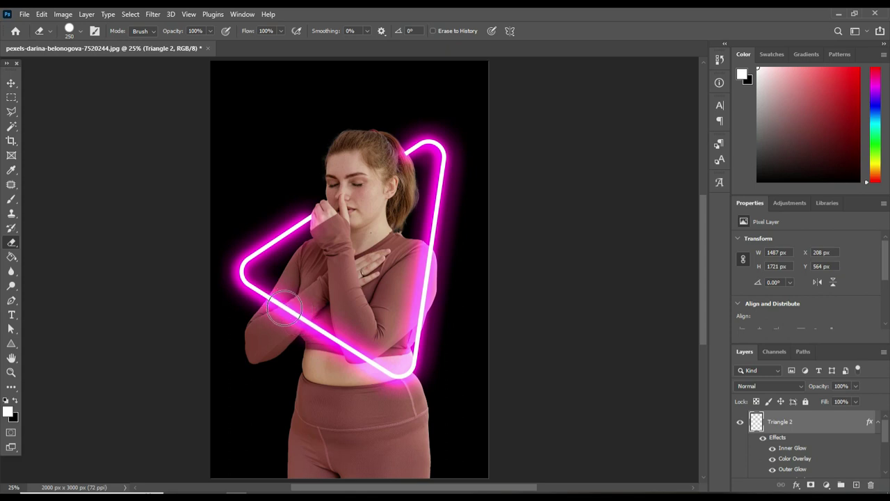
- Erase the triangle's lower edge over her forearm, undo one stroke, and add a new layer
left_click_drag(274, 300, 290, 318)
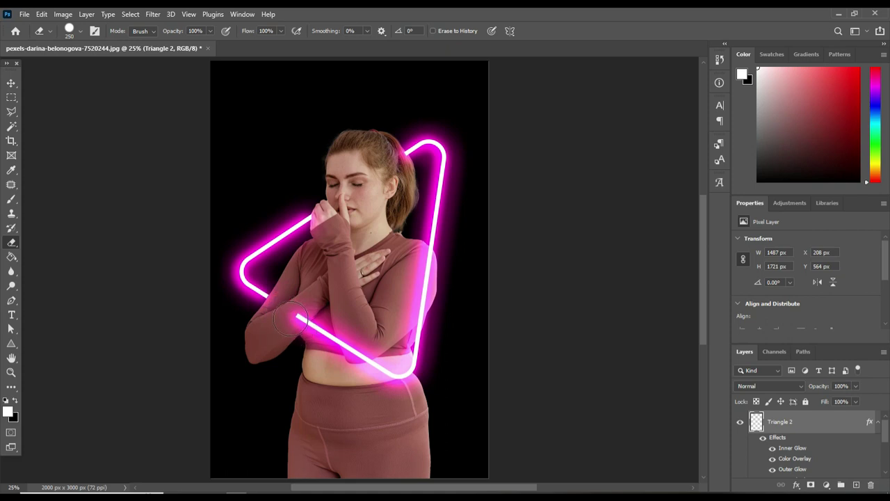
left_click(292, 318)
left_click(293, 317)
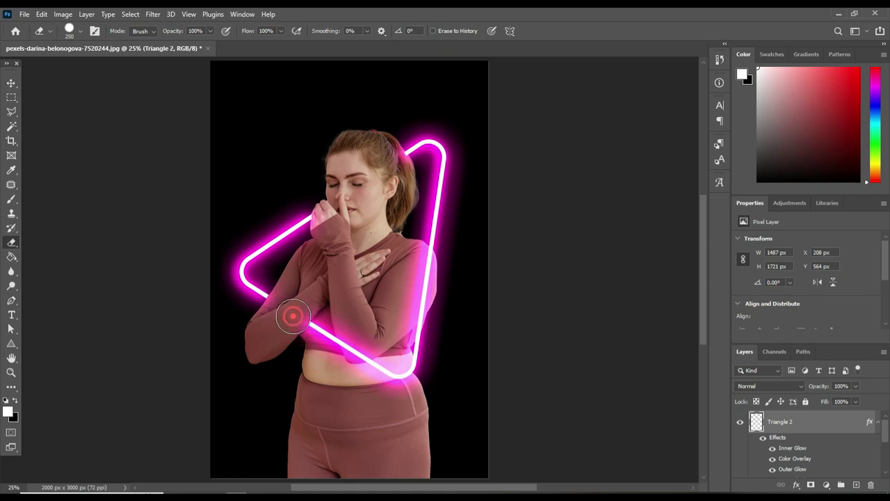
left_click(301, 317)
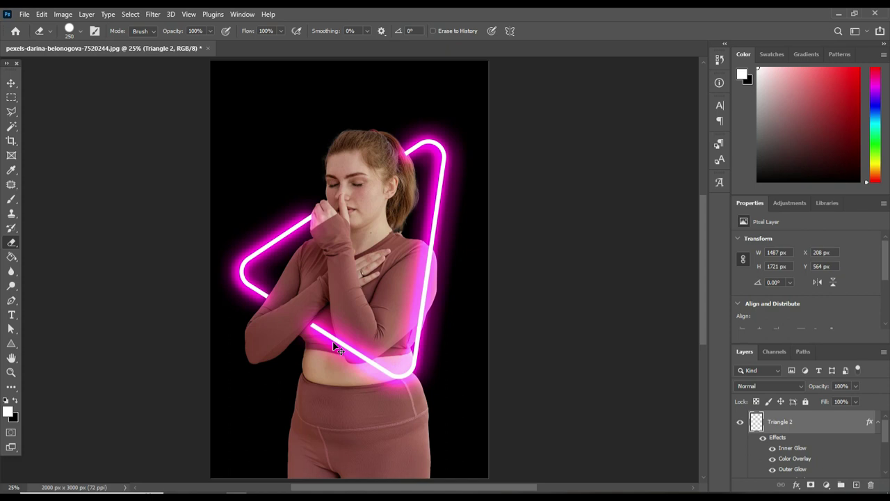
key("ctrl+z")
key("ctrl+z")
key("ctrl+z")
key("ctrl+z")
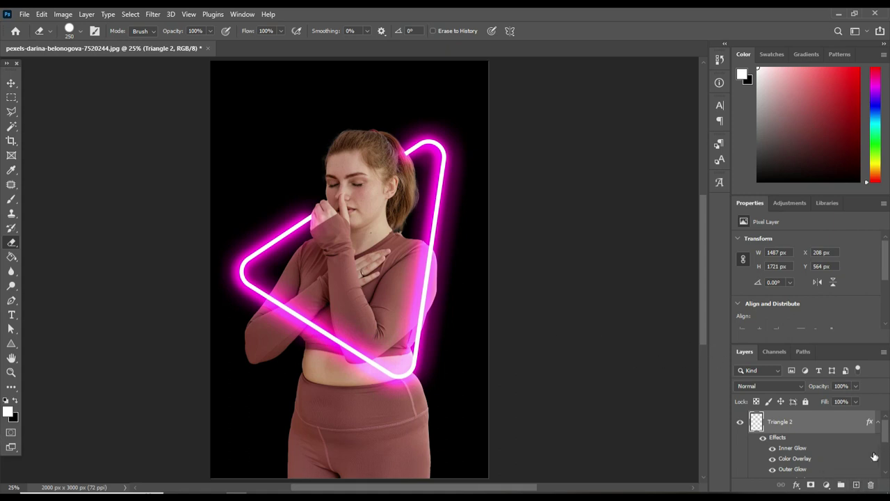
left_click(856, 485)
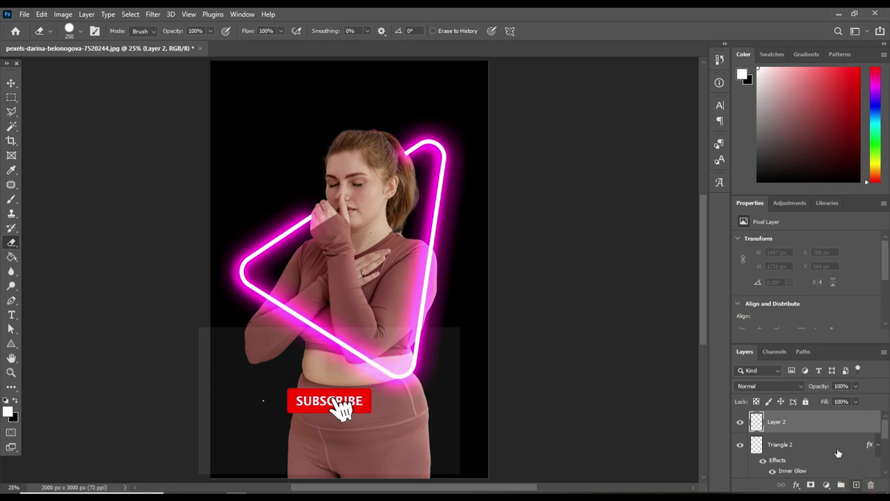
- Switch to the Brush and set the foreground colour to magenta #d819d1
left_click(11, 199)
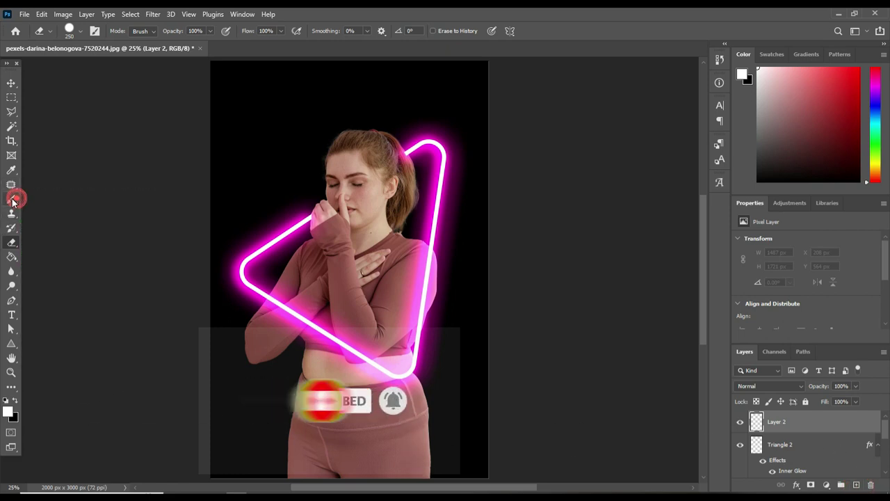
left_click(7, 414)
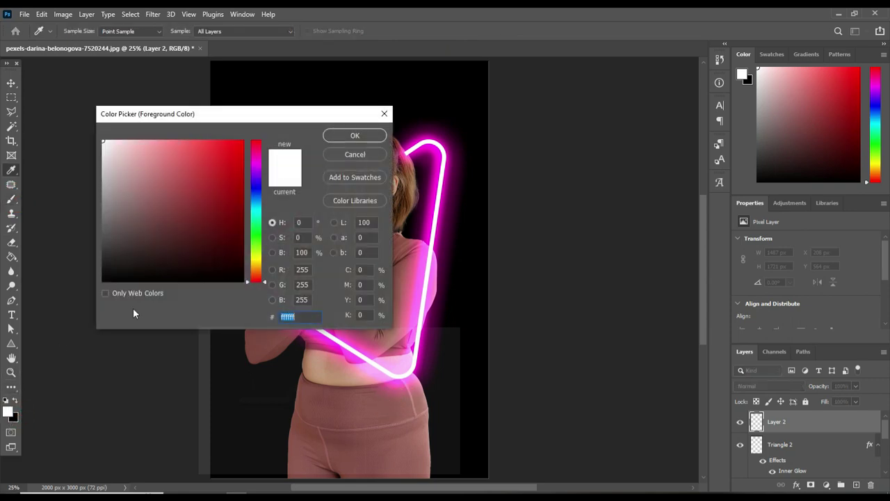
left_click(255, 161)
left_click(226, 160)
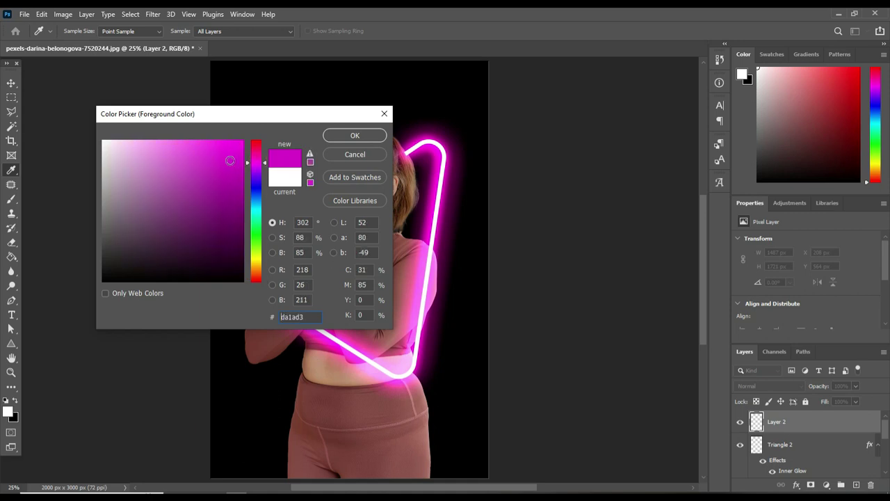
left_click(356, 135)
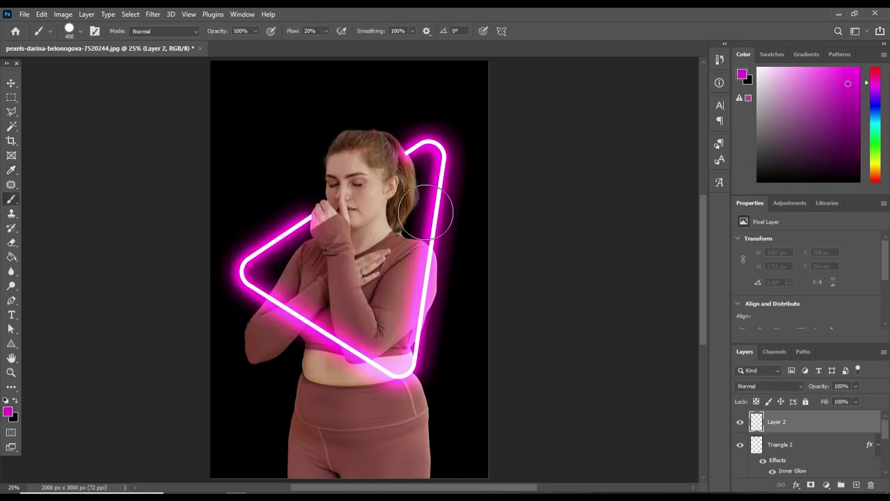
- Paint magenta over her hair, face, chest and arm with a soft round brush, undoing one stray stroke
left_click(77, 32)
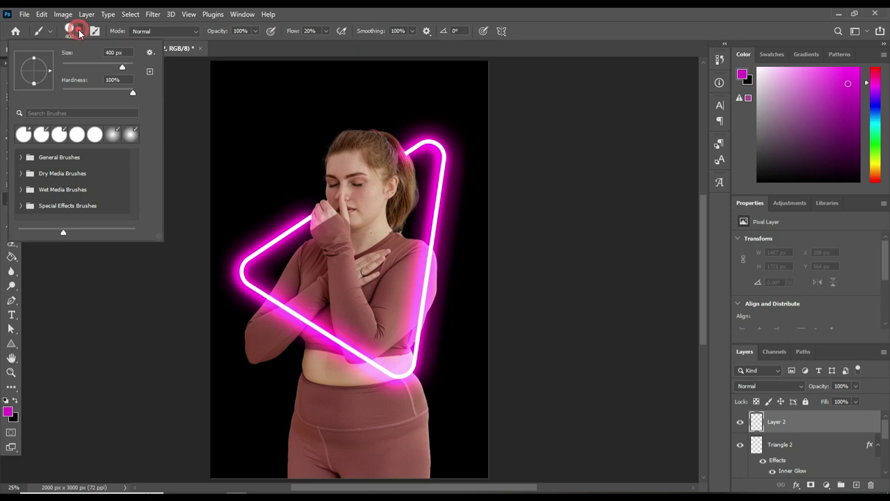
left_click(113, 139)
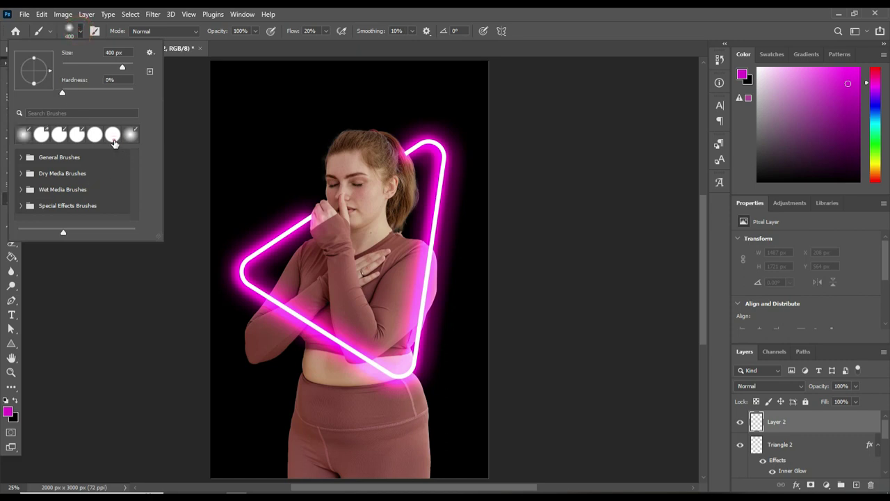
left_click(426, 271)
mouse_move(425, 279)
left_mouse_down()
mouse_move(330, 347)
mouse_move(427, 299)
left_mouse_up()
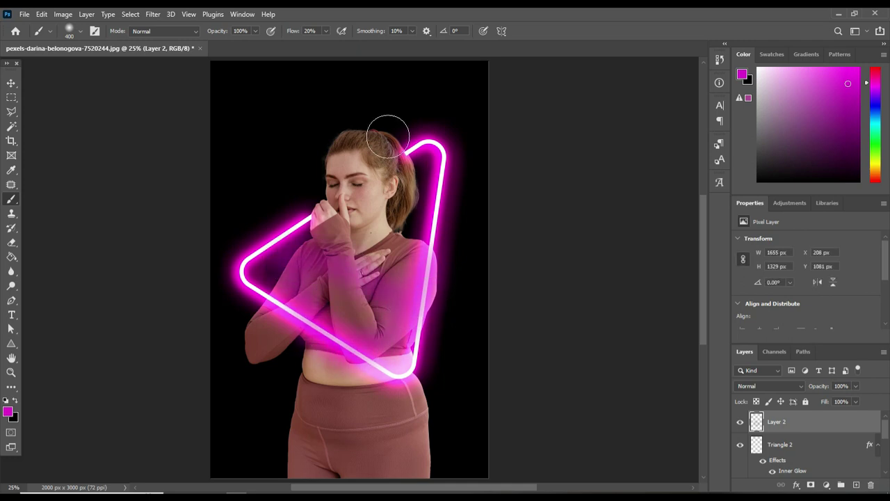
left_click_drag(381, 107, 381, 150)
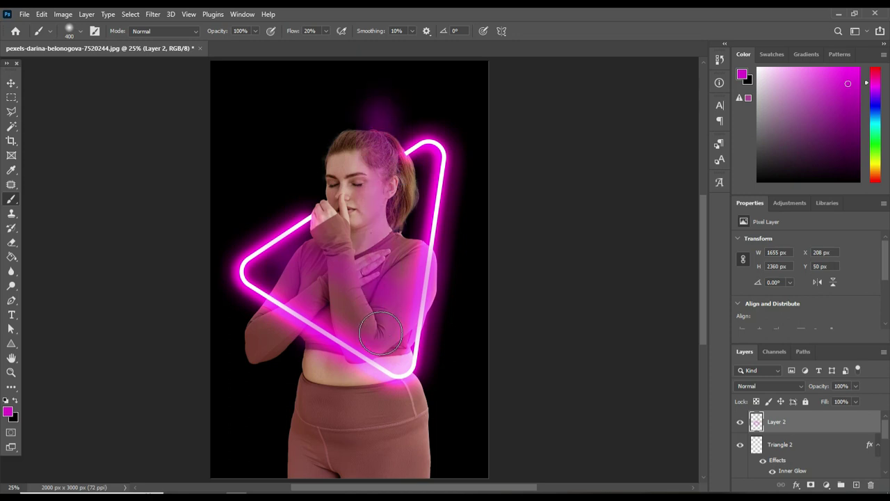
key("ctrl+z")
mouse_move(412, 188)
left_mouse_down()
mouse_move(384, 182)
mouse_move(378, 327)
left_mouse_up()
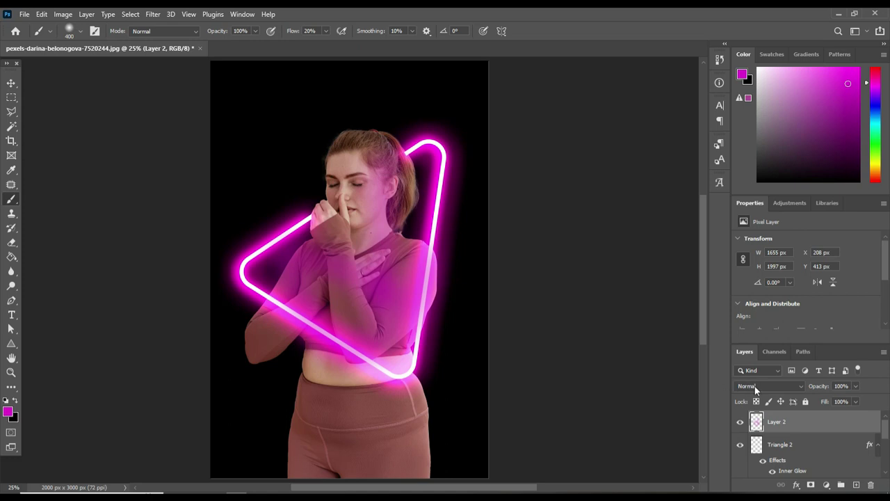
- Set Layer 2's blend mode to Overlay
left_click(755, 386)
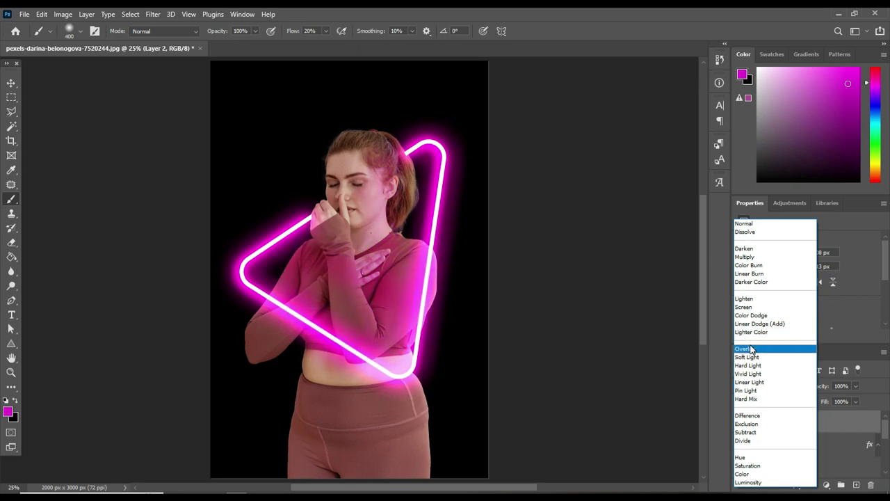
left_click(751, 348)
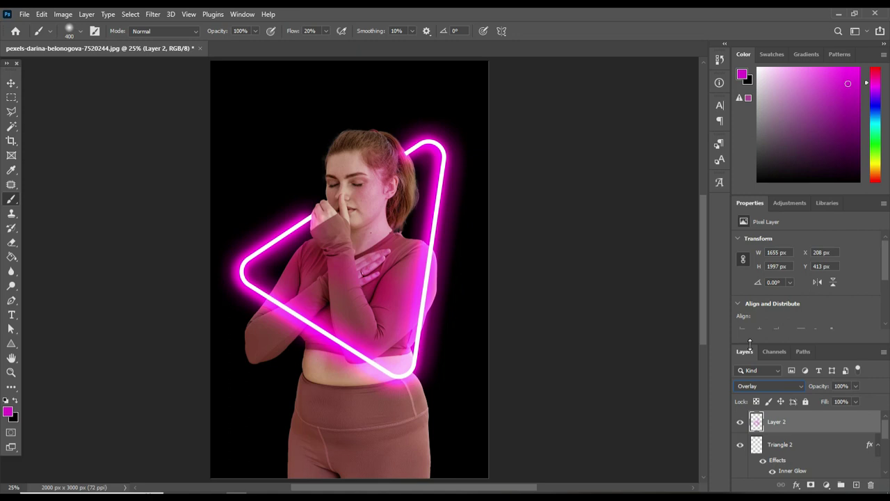